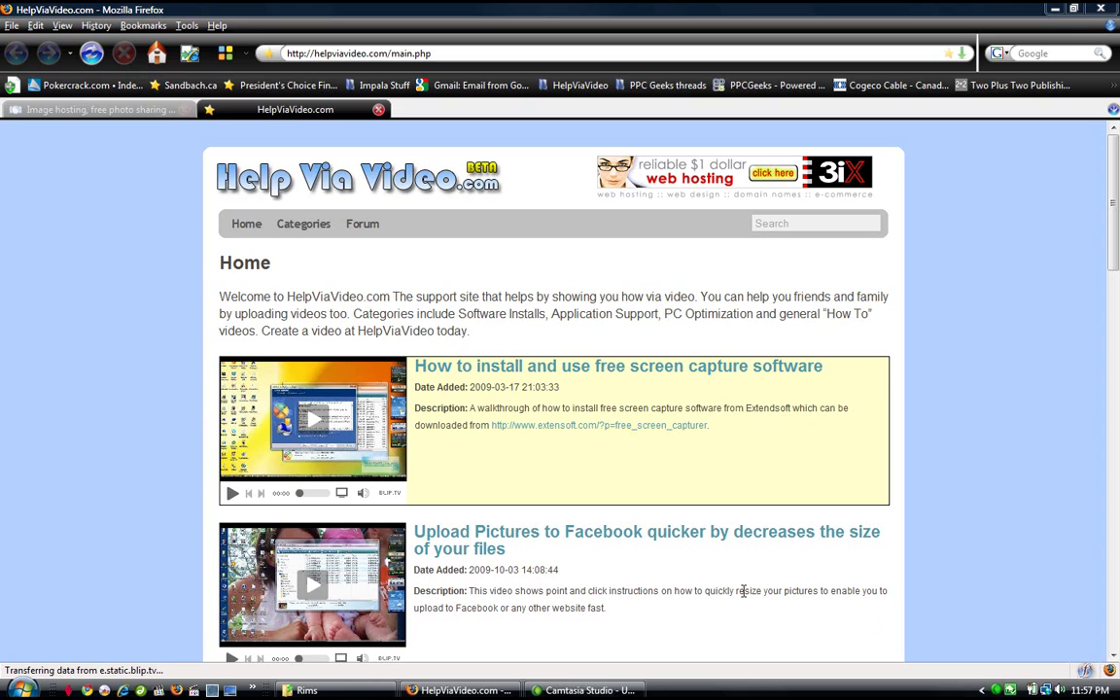
# Step: Check the Rims photo folder, then sign in to Photobucket and scroll to the album's upload button
pyautogui.click(311, 691)
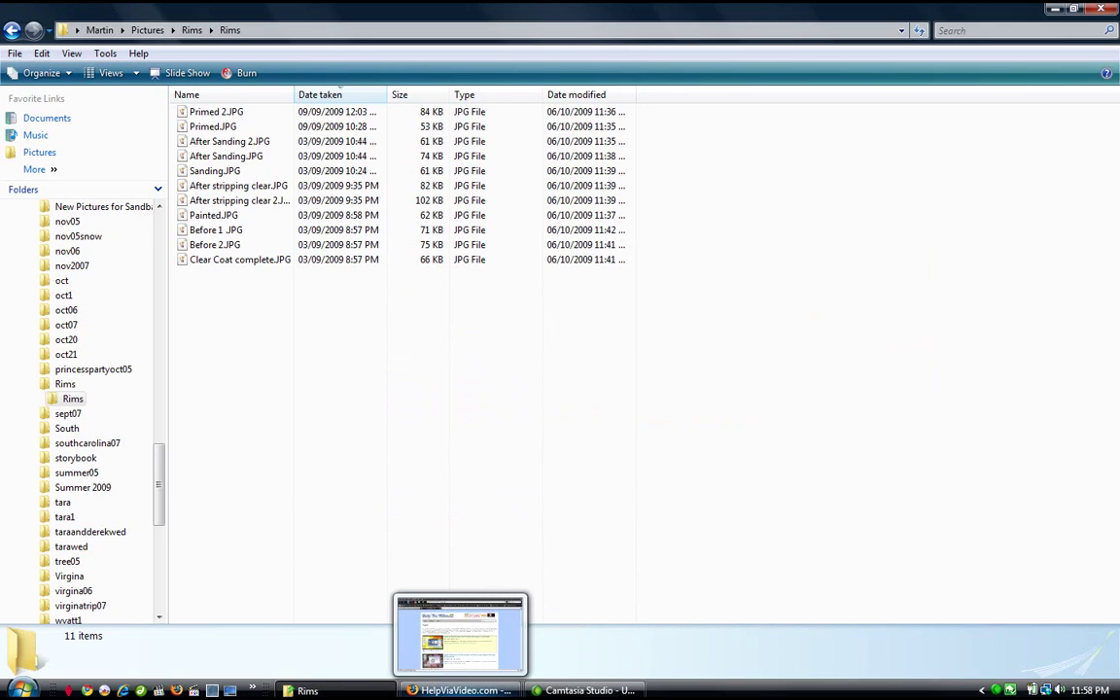
pyautogui.click(463, 690)
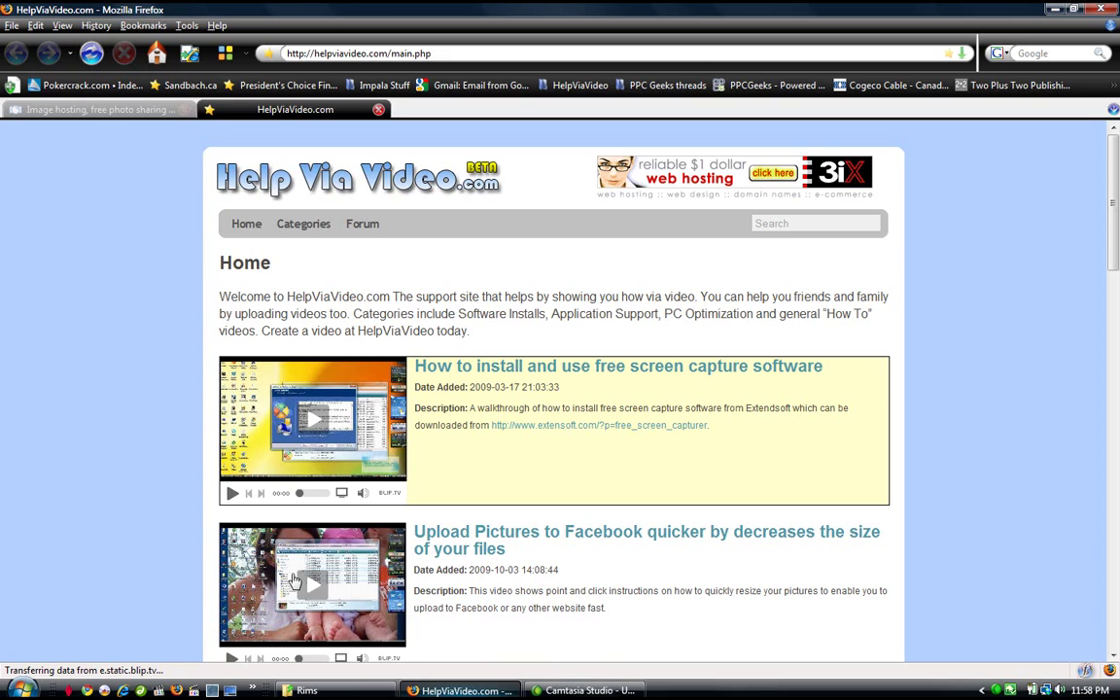
pyautogui.click(102, 109)
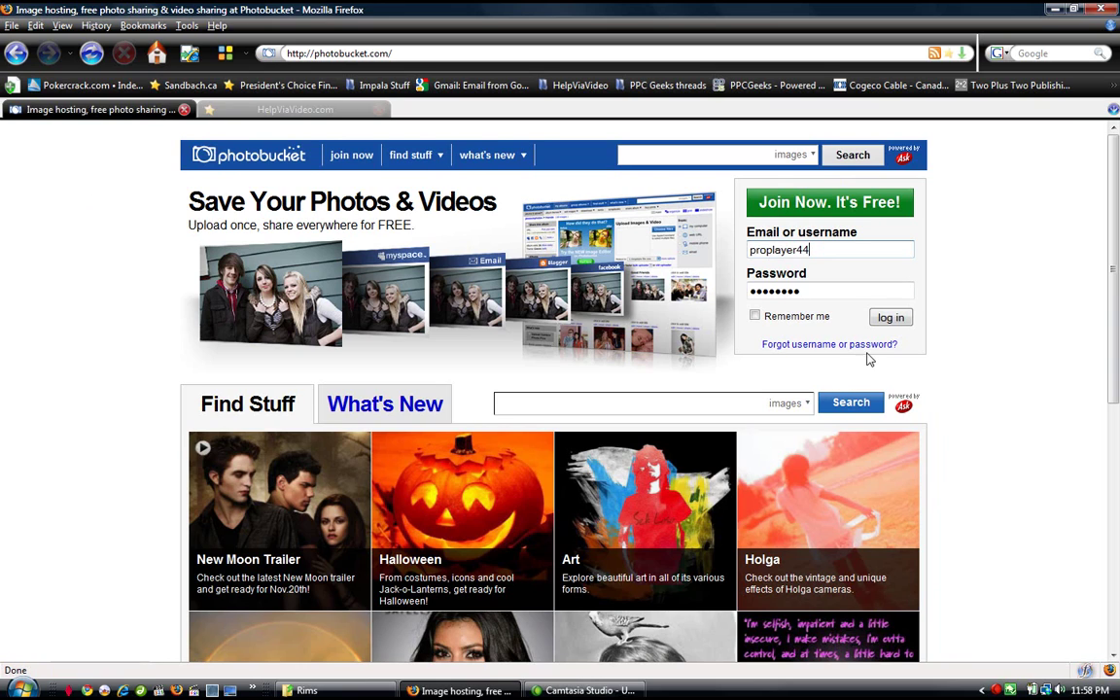
pyautogui.click(889, 320)
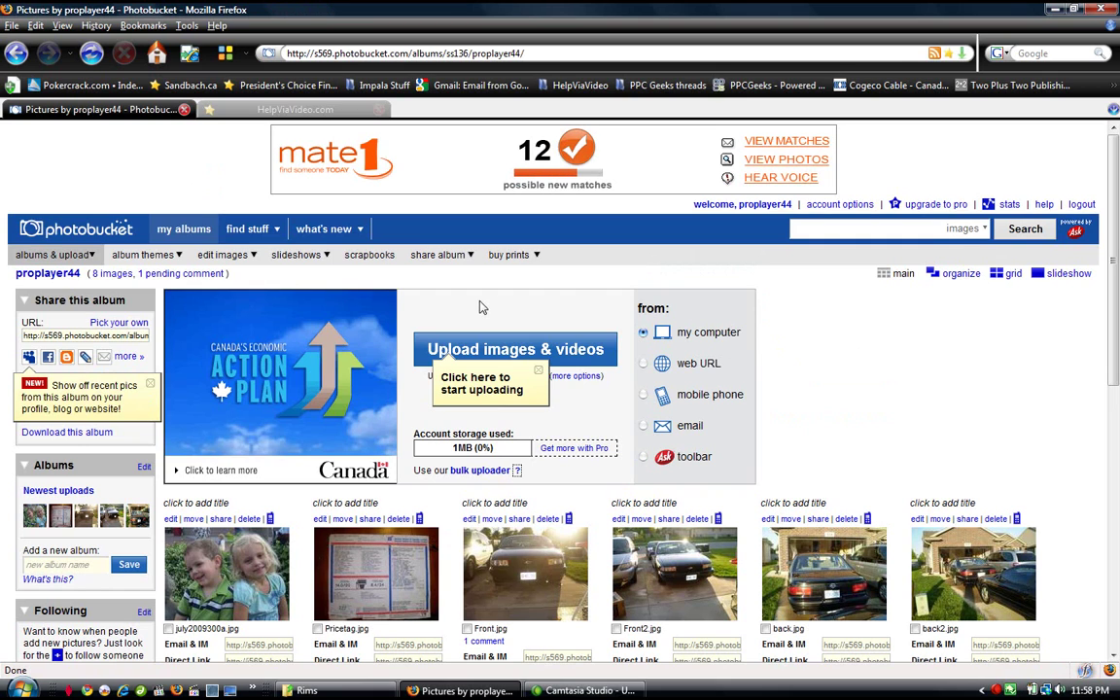
pyautogui.moveTo(1116, 338)
pyautogui.mouseDown()
pyautogui.moveTo(1116, 482)
pyautogui.moveTo(1116, 346)
pyautogui.mouseUp()
# Step: Start an image upload and browse the file dialog up to the Pictures > Rims folder
pyautogui.click(489, 333)
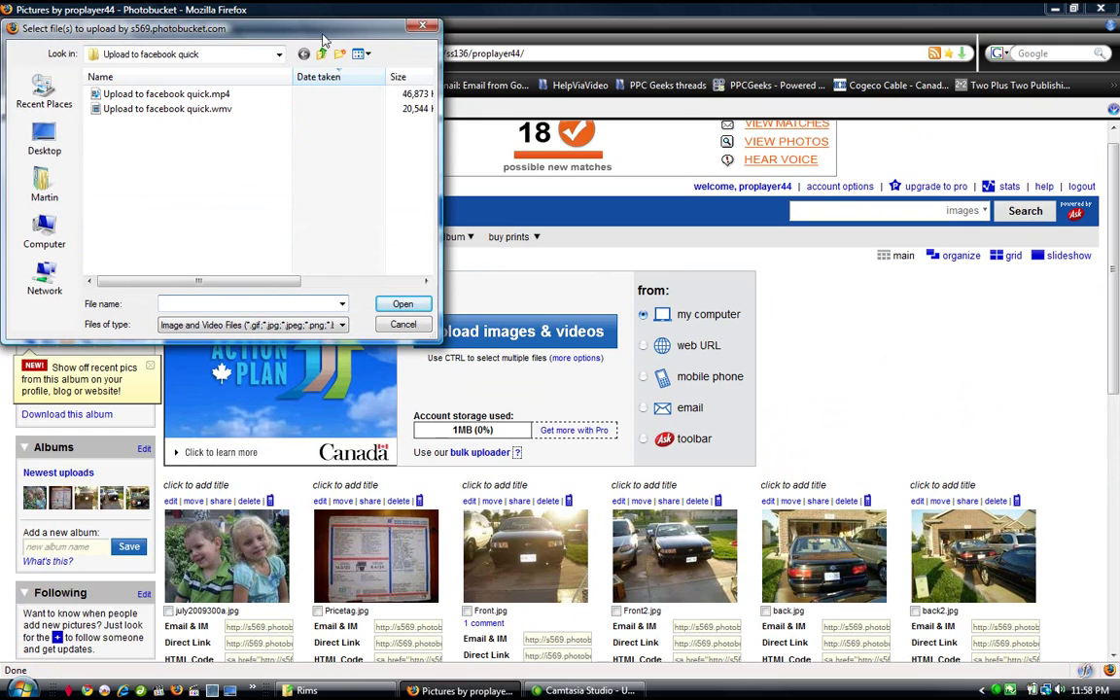
pyautogui.click(322, 53)
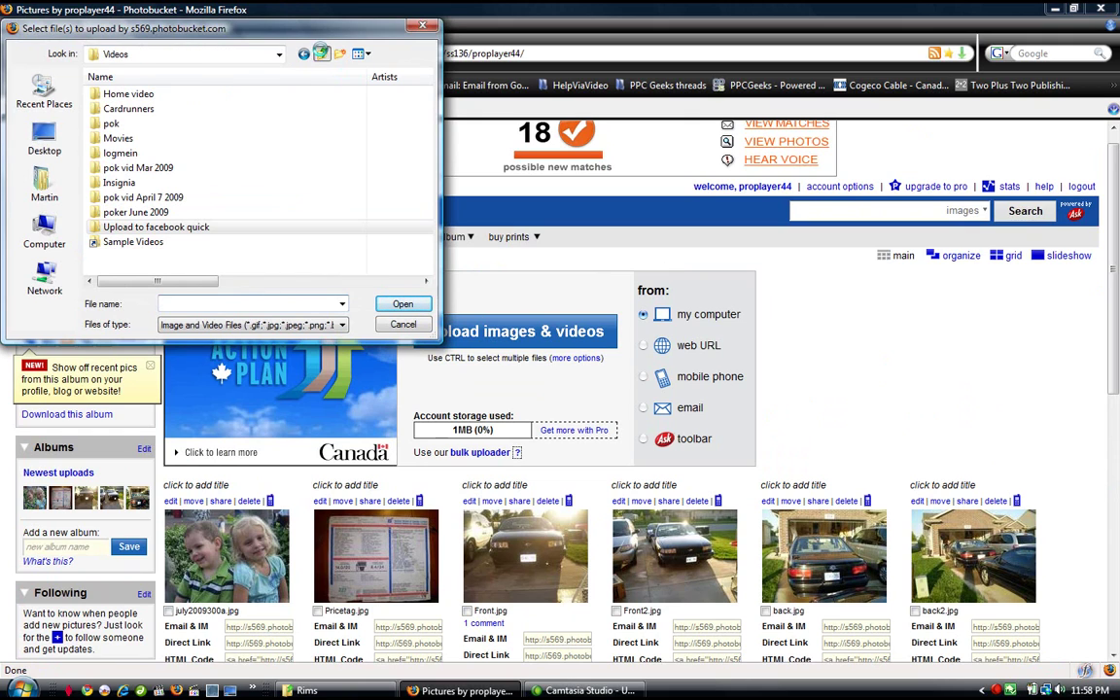
pyautogui.click(322, 54)
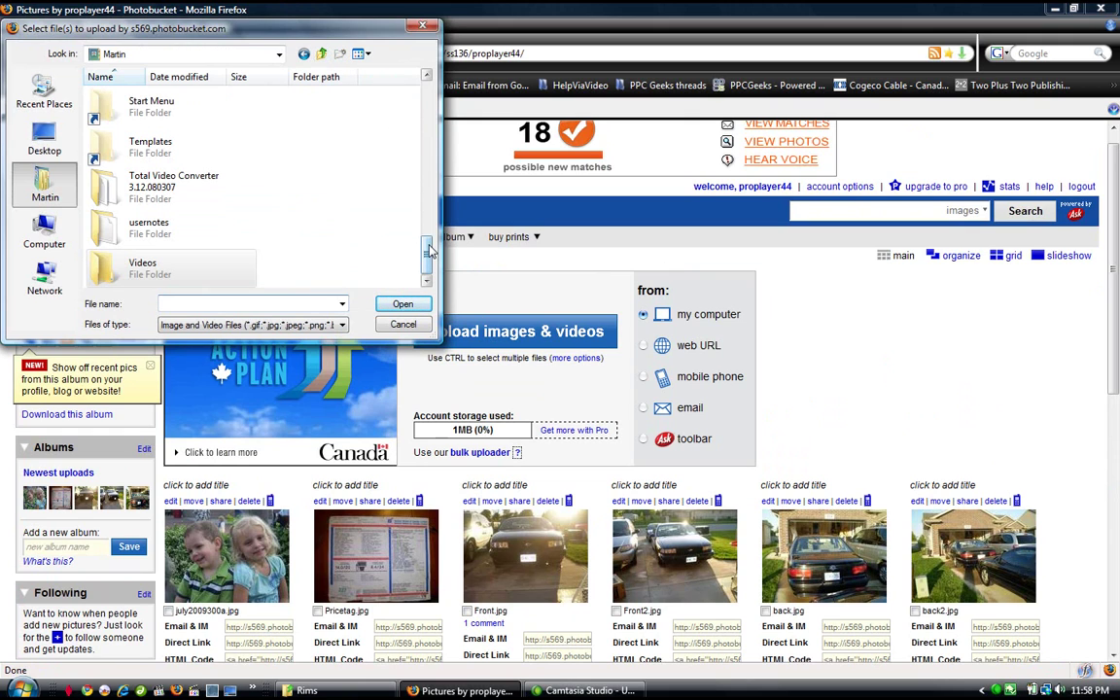
pyautogui.moveTo(429, 251); pyautogui.dragTo(393, 180)
pyautogui.doubleClick(138, 146)
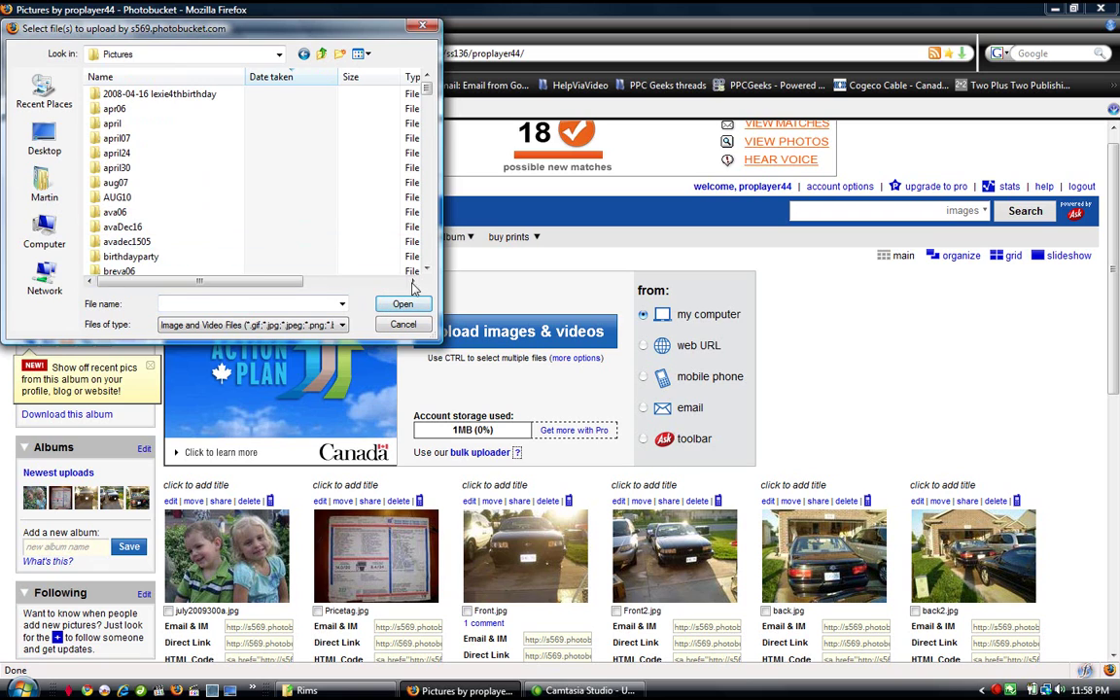
pyautogui.click(425, 269)
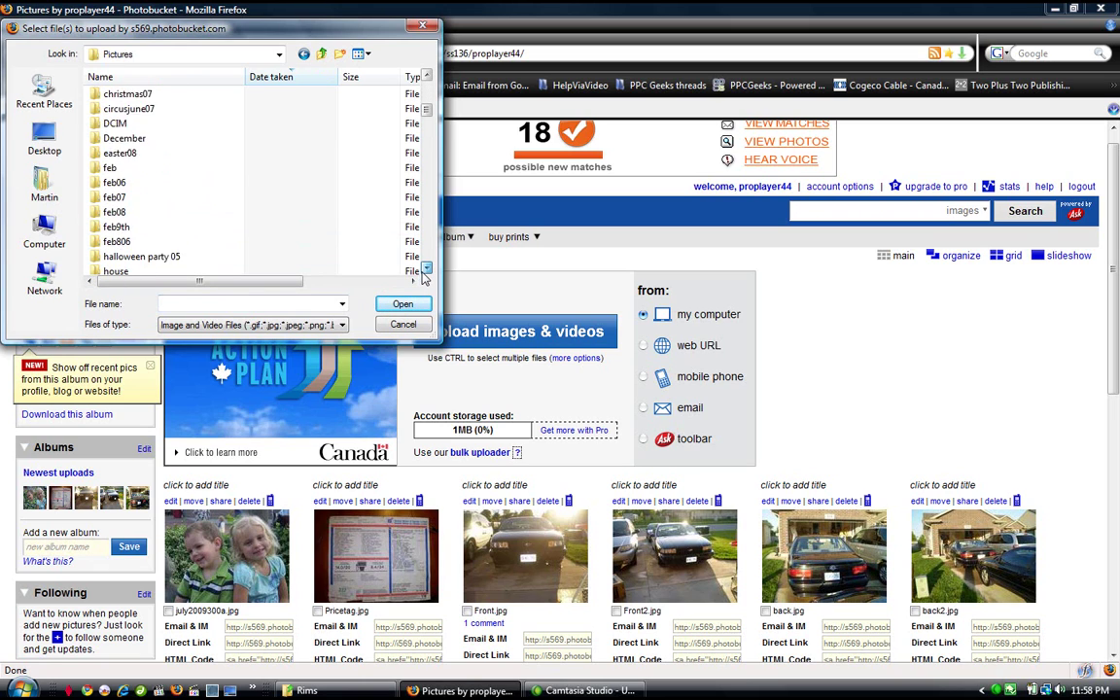
pyautogui.moveTo(425, 269); pyautogui.dragTo(423, 275)
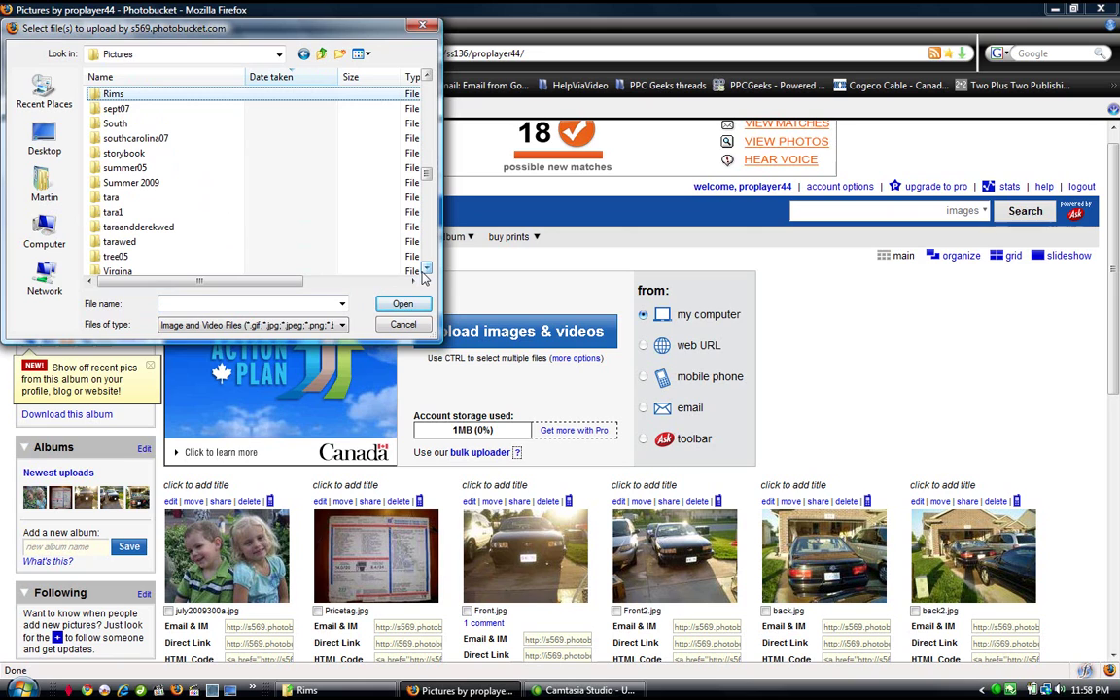
pyautogui.doubleClick(131, 93)
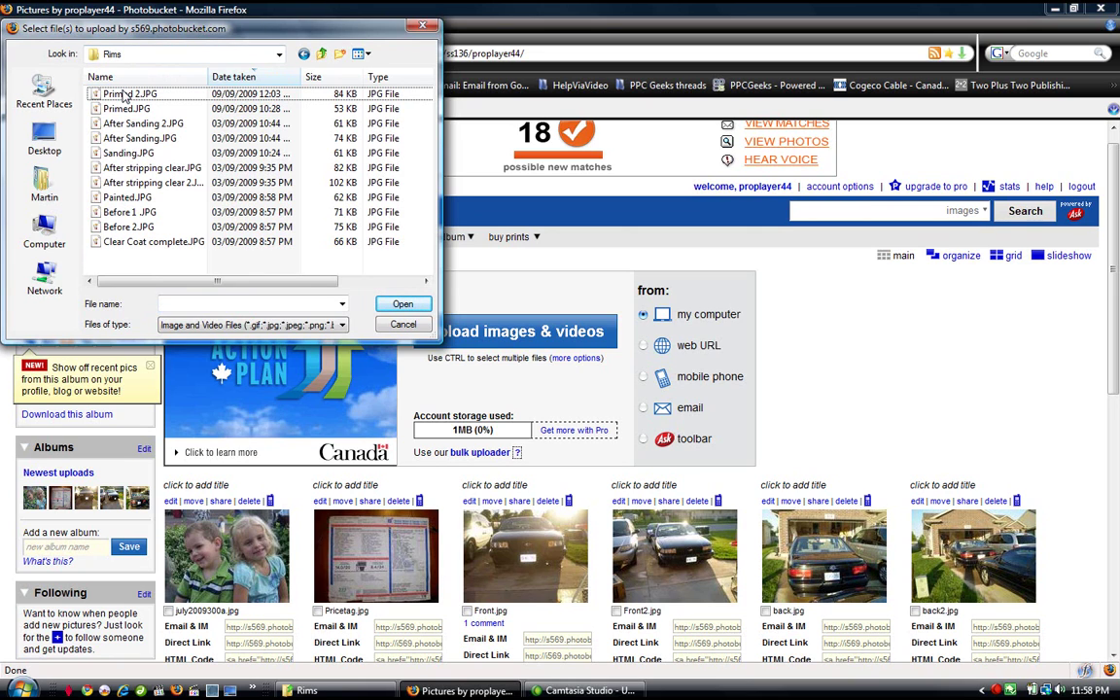
# Step: Select seven rim photos: Before 1, After stripping clear, Sanding, After Sanding, Primed, Painted, Clear Coat complete
pyautogui.click(128, 109)
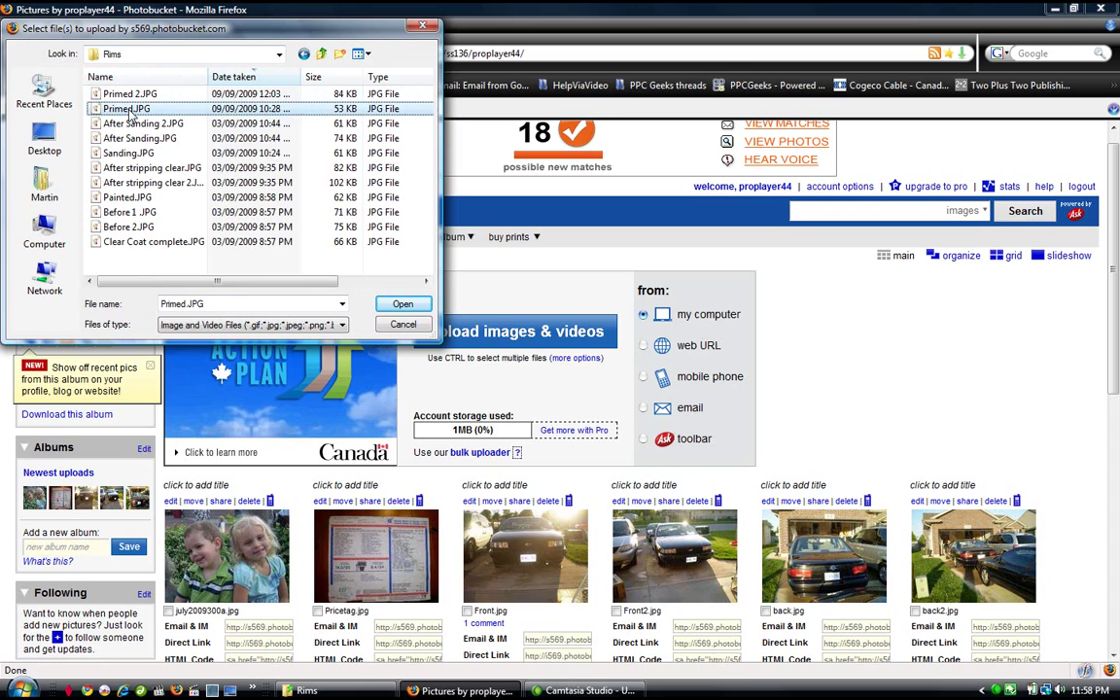
pyautogui.click(128, 214)
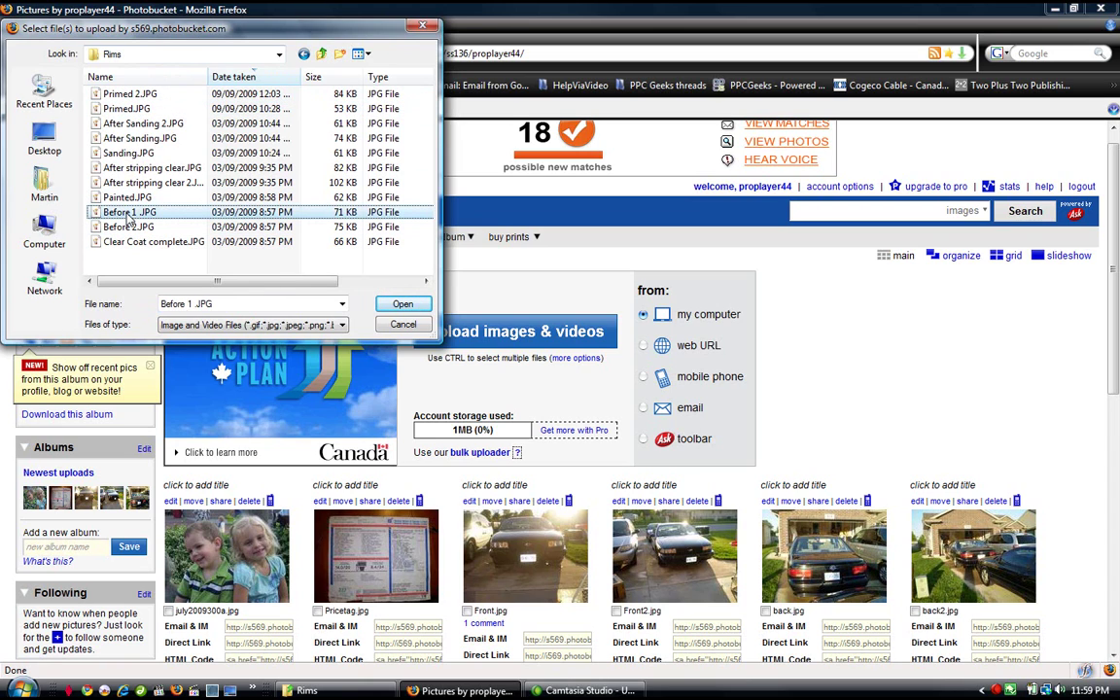
pyautogui.keyDown('ctrl'); pyautogui.click(131, 168); pyautogui.keyUp('ctrl')
pyautogui.keyDown('ctrl'); pyautogui.click(127, 153); pyautogui.keyUp('ctrl')
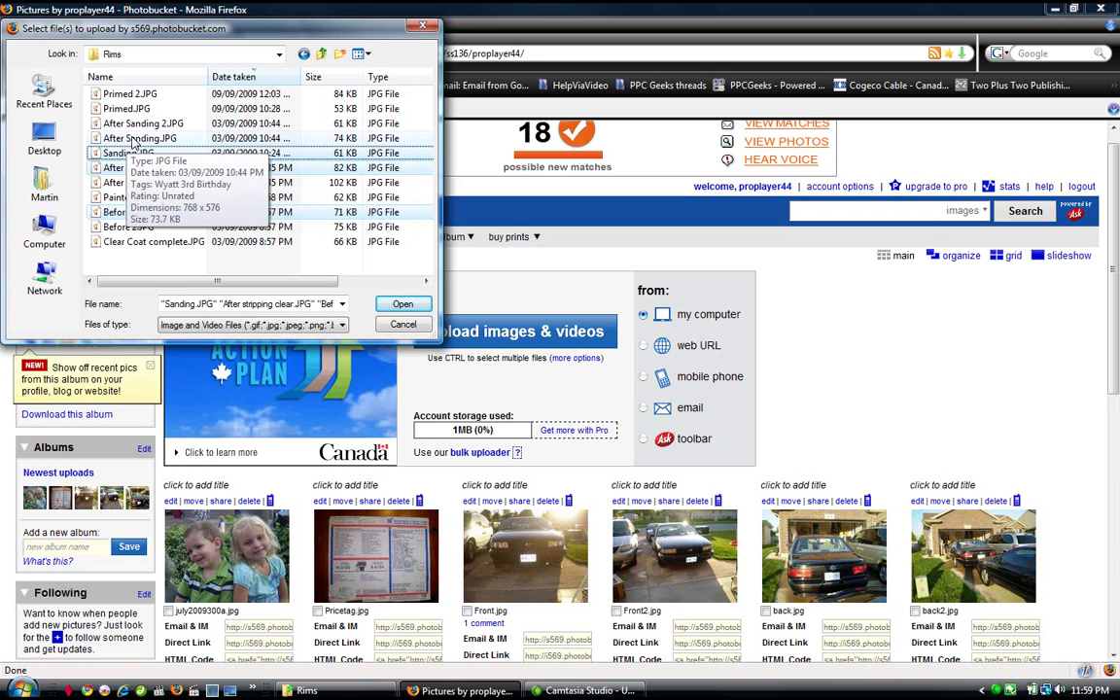
pyautogui.keyDown('ctrl'); pyautogui.click(135, 139); pyautogui.keyUp('ctrl')
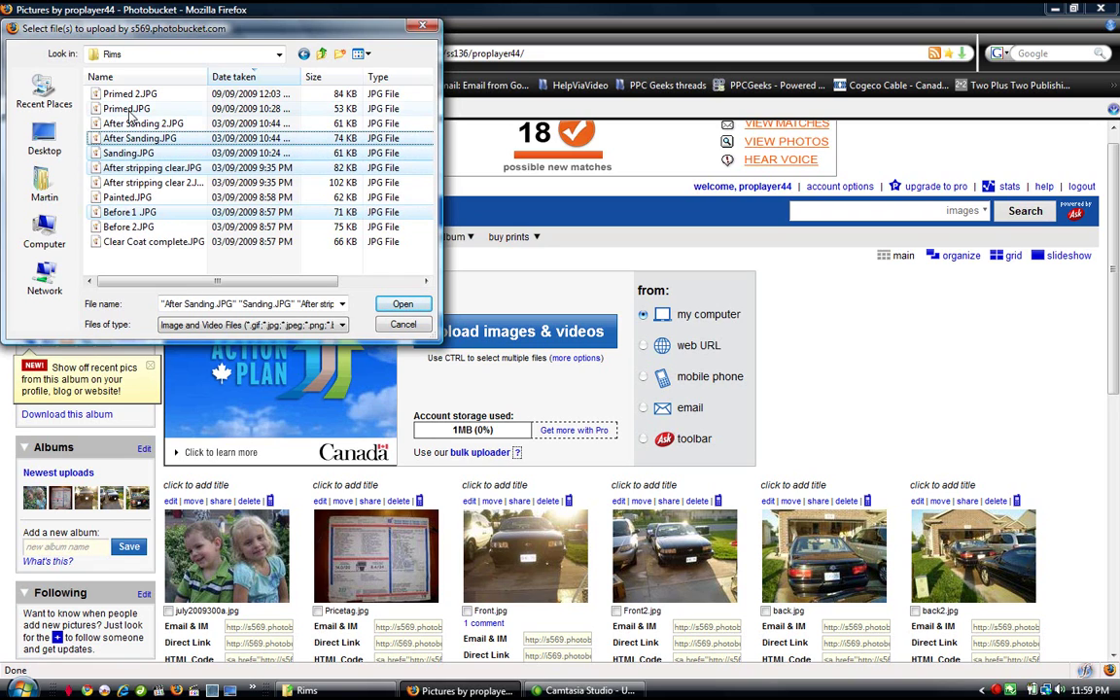
pyautogui.keyDown('ctrl'); pyautogui.click(128, 110); pyautogui.keyUp('ctrl')
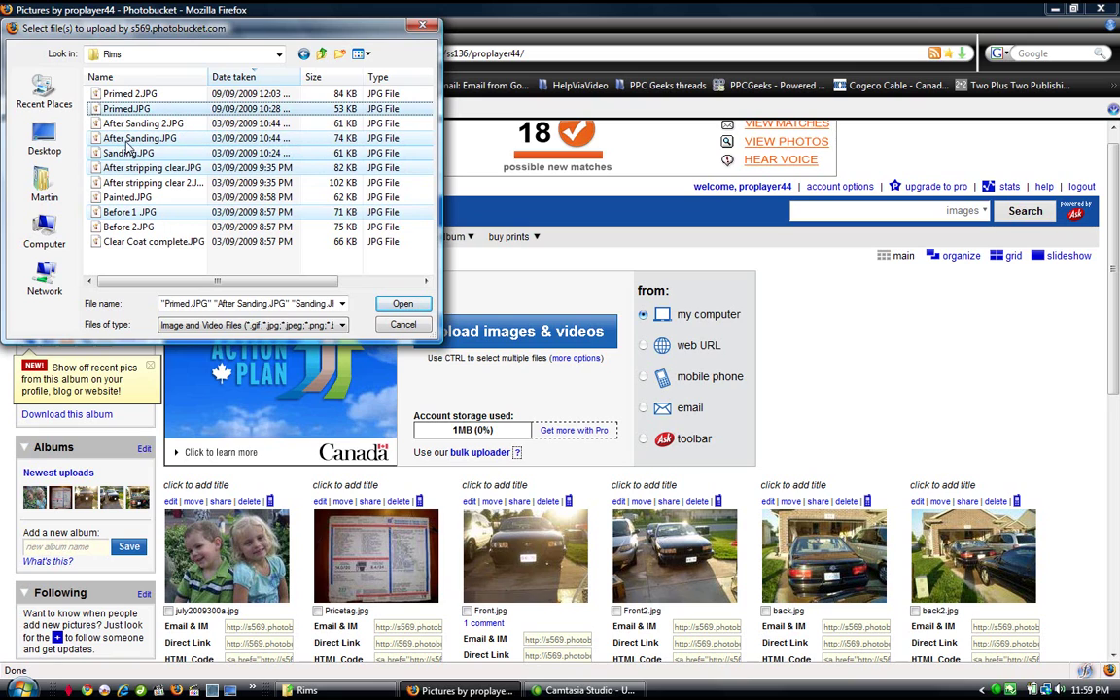
pyautogui.keyDown('ctrl'); pyautogui.click(124, 200); pyautogui.keyUp('ctrl')
pyautogui.keyDown('ctrl'); pyautogui.click(129, 214); pyautogui.keyUp('ctrl')
pyautogui.keyDown('ctrl'); pyautogui.click(136, 243); pyautogui.keyUp('ctrl')
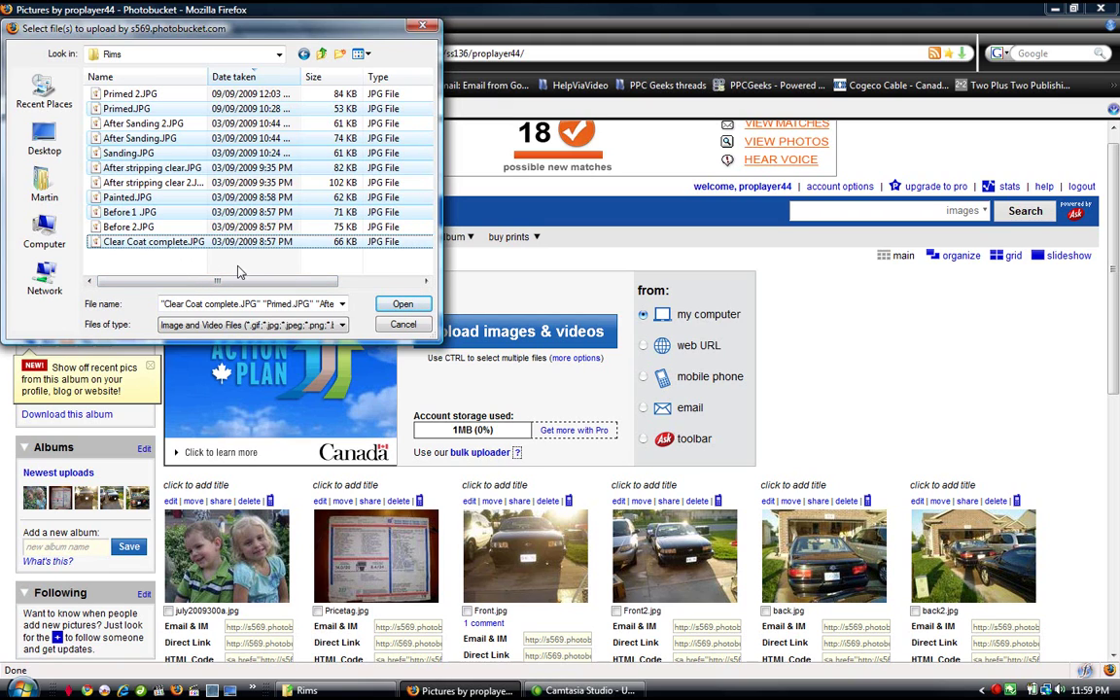
# Step: Upload the seven selected rim JPGs and scroll through the Edit Tags page listing their titles
pyautogui.click(401, 305)
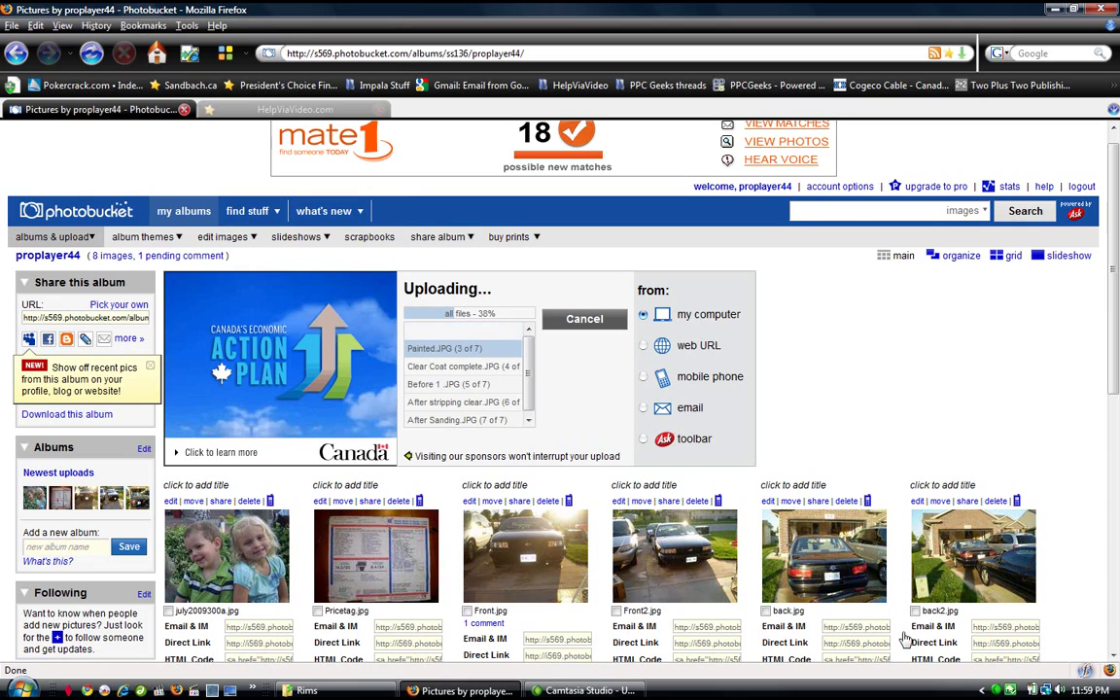
pyautogui.rightClick(999, 690)
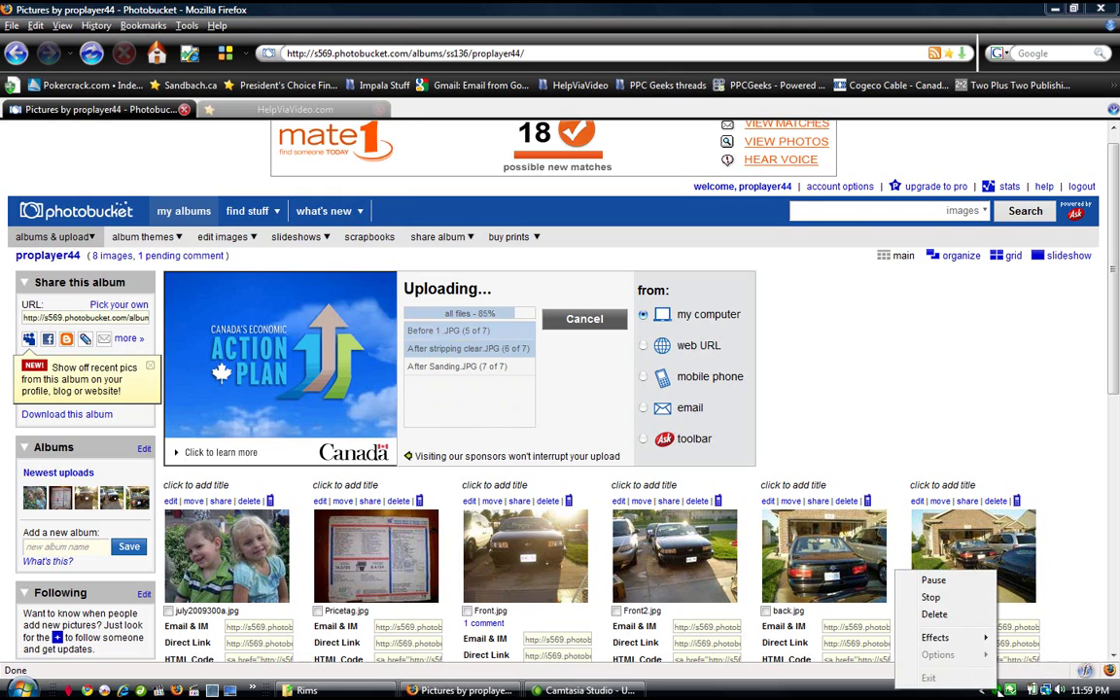
pyautogui.click(936, 583)
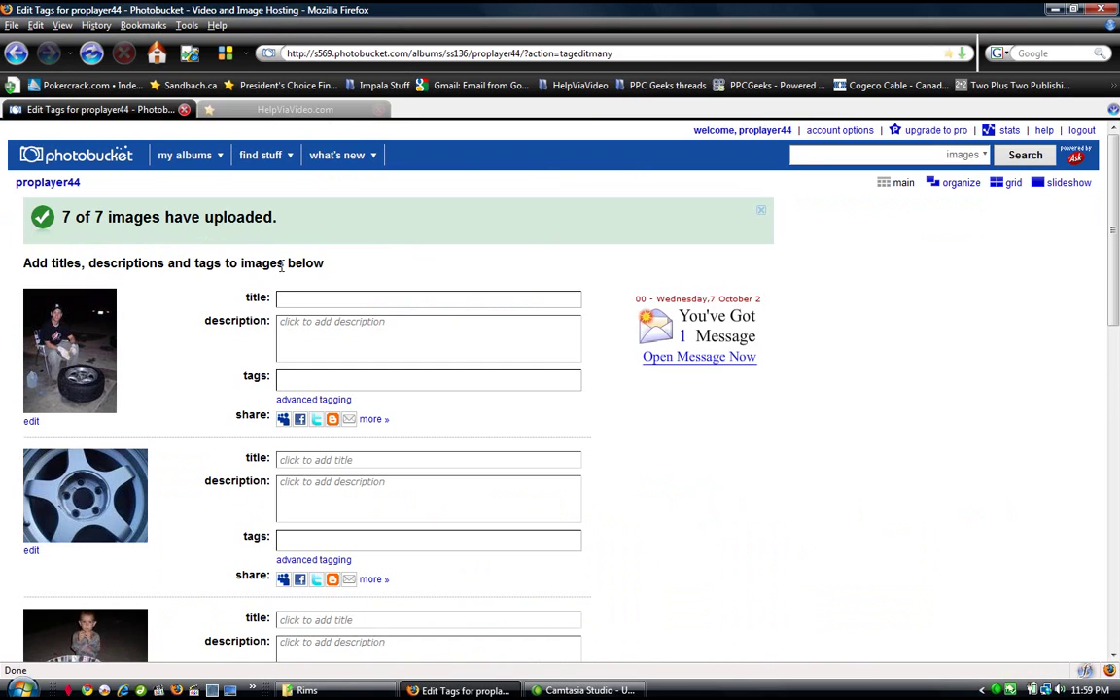
pyautogui.moveTo(1116, 253); pyautogui.dragTo(582, 285)
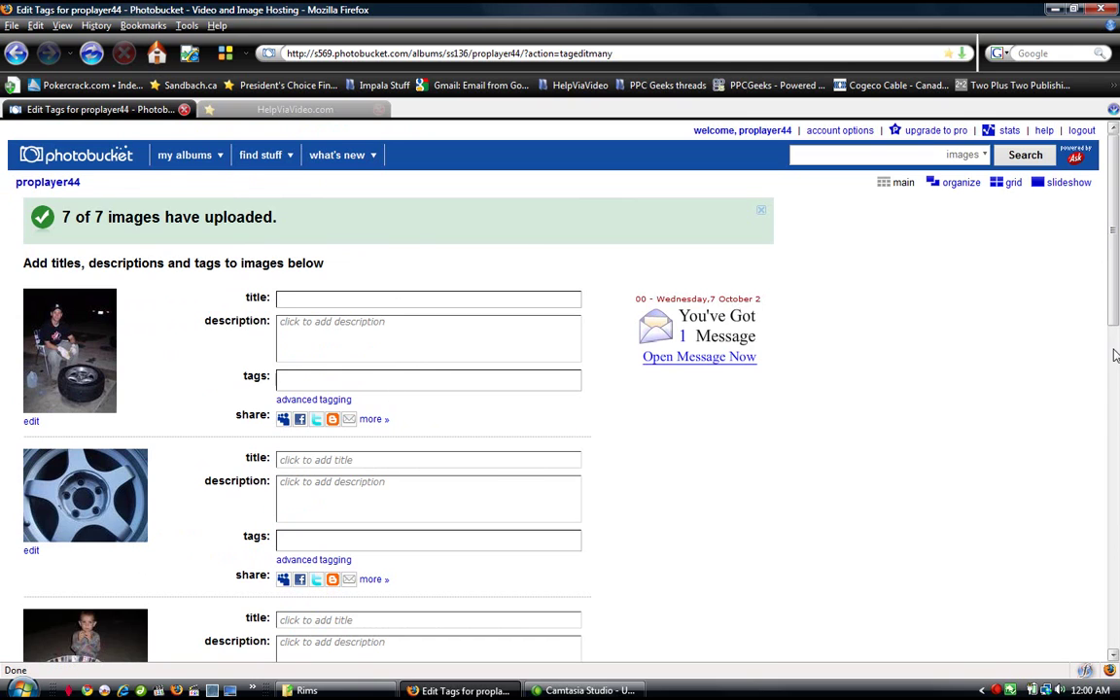
pyautogui.moveTo(1117, 305); pyautogui.dragTo(1118, 423)
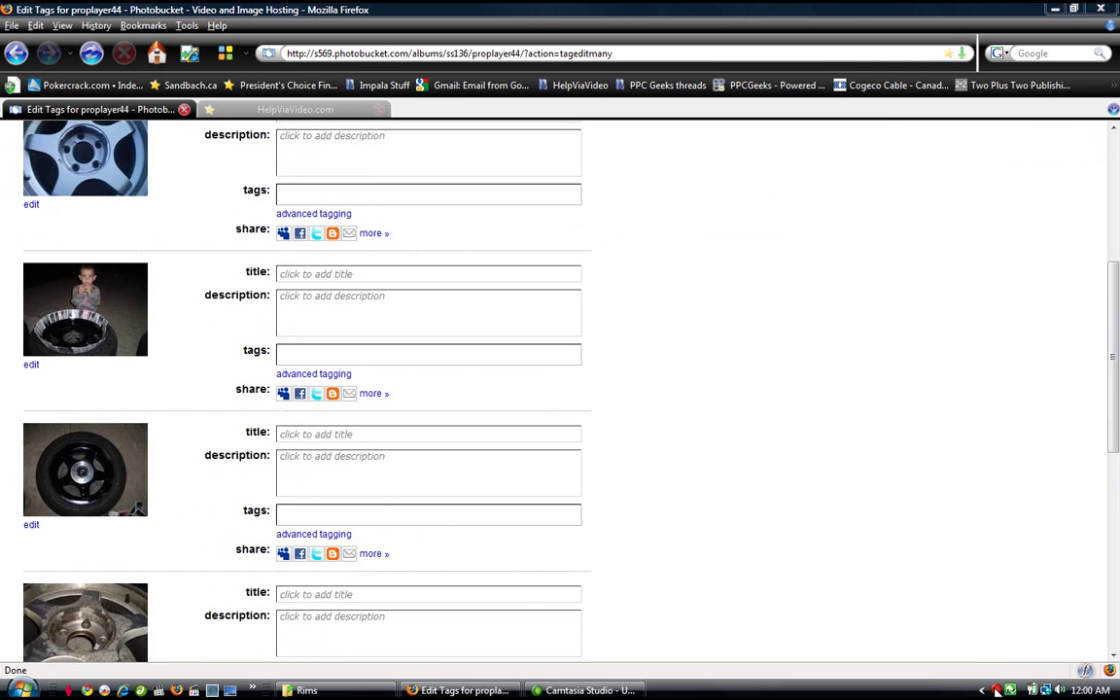
pyautogui.click(997, 692)
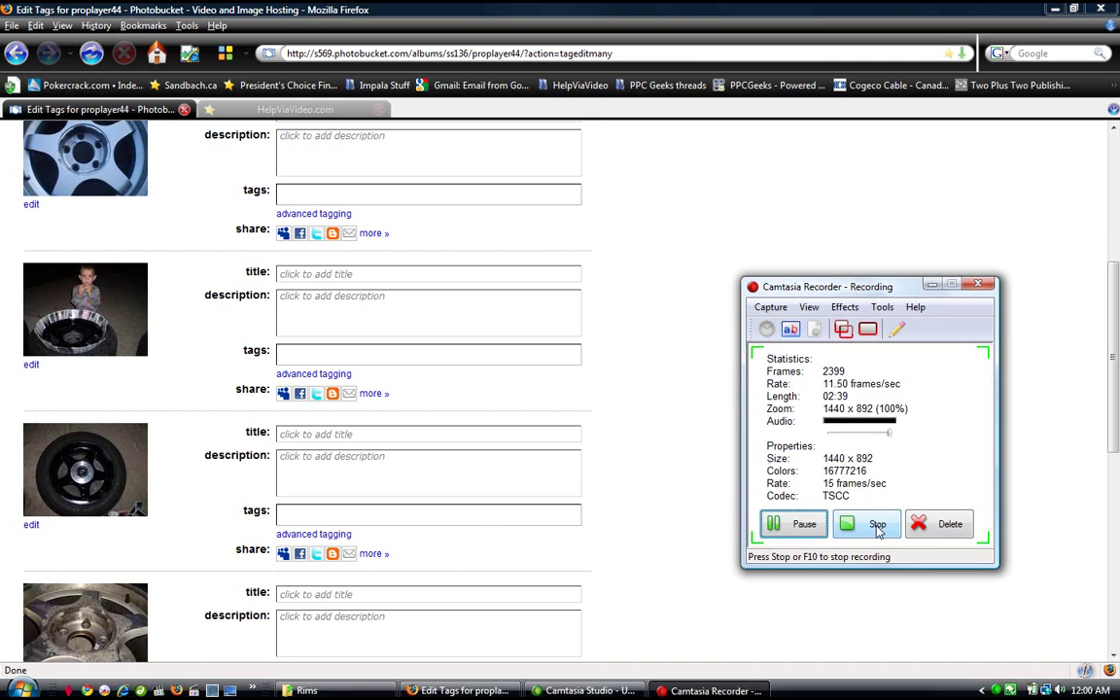
pyautogui.click(805, 525)
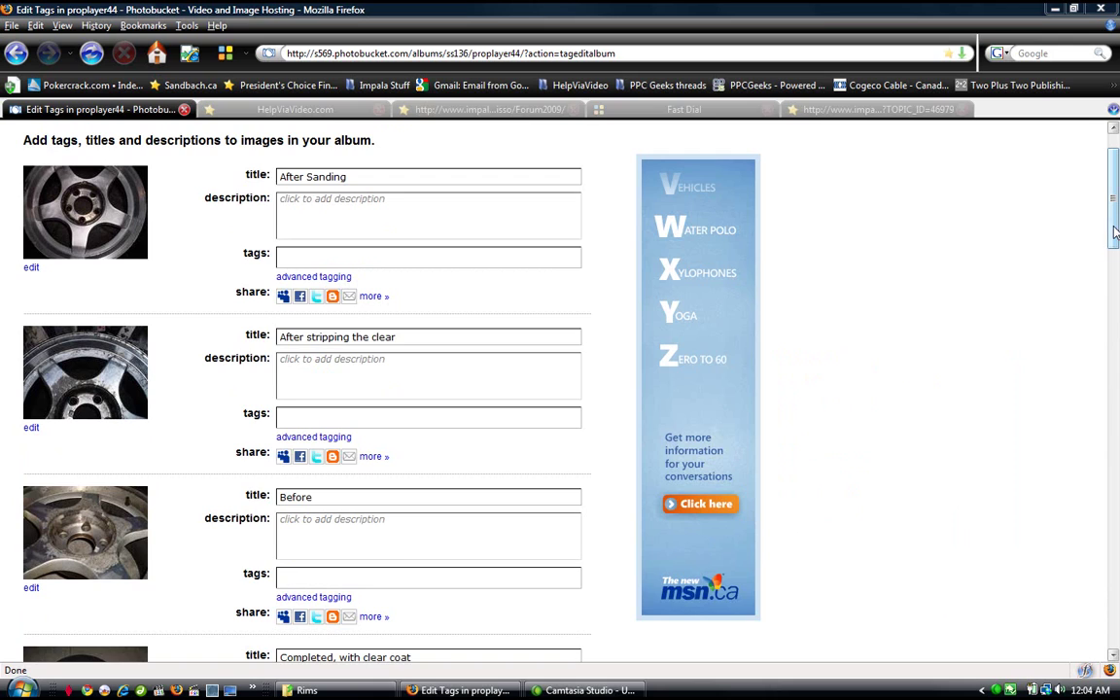
# Step: Open the Share AfterSanding.jpg dialog from the After Sanding photo's 'more »' link
pyautogui.scroll(2, 1116, 209)
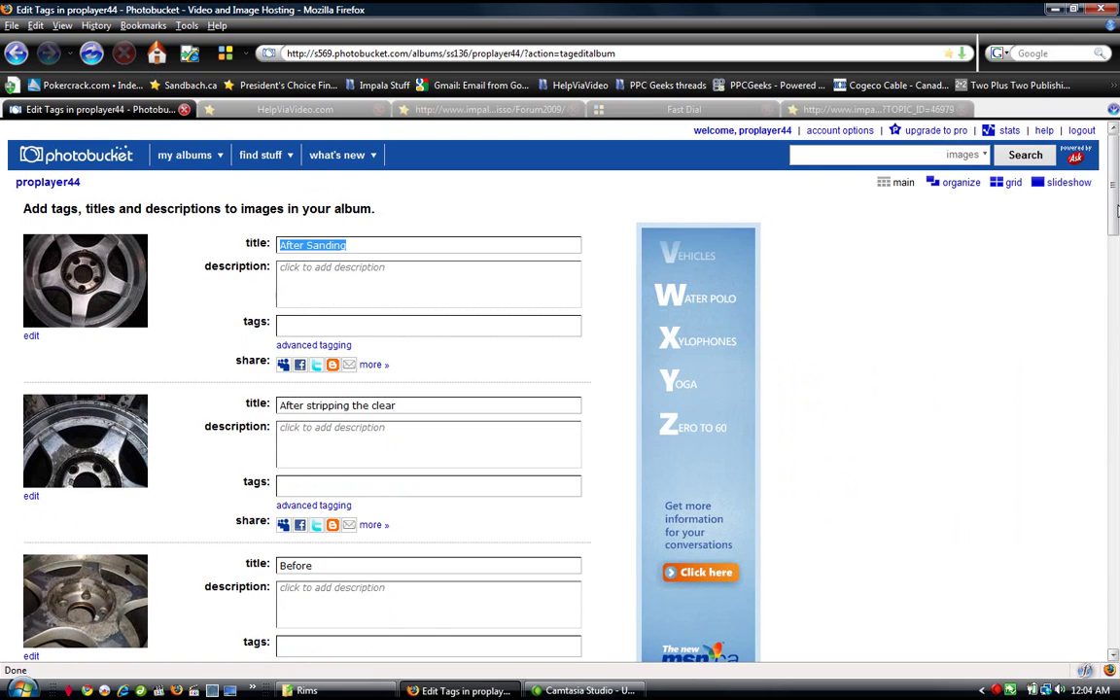
pyautogui.scroll(-1, 1116, 209)
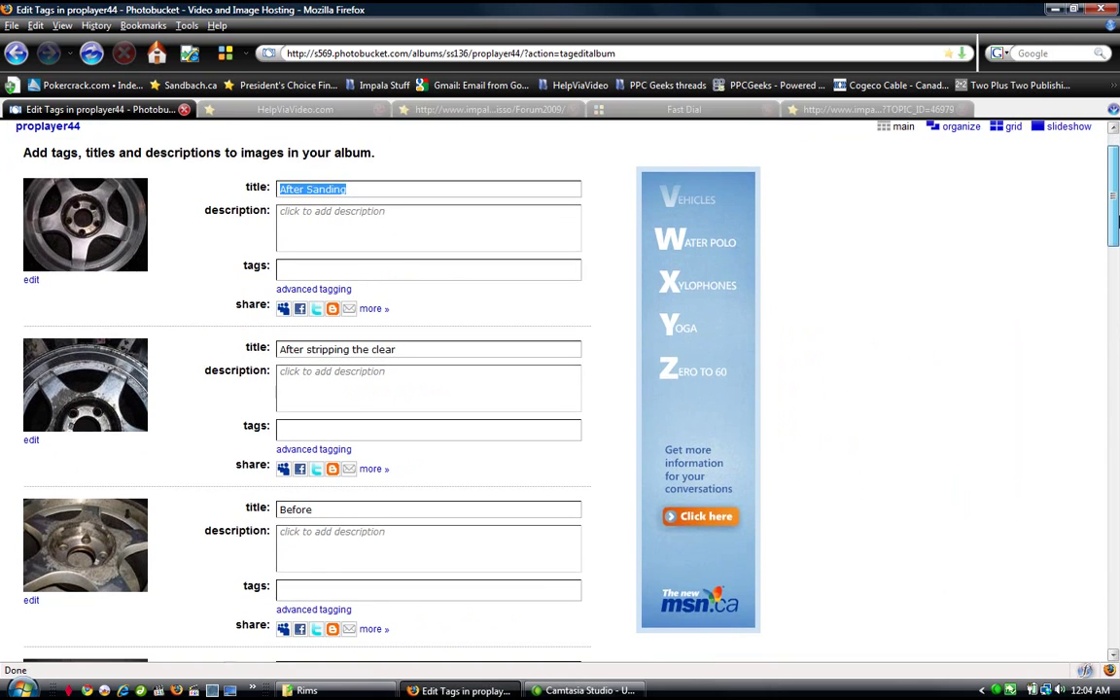
pyautogui.click(372, 310)
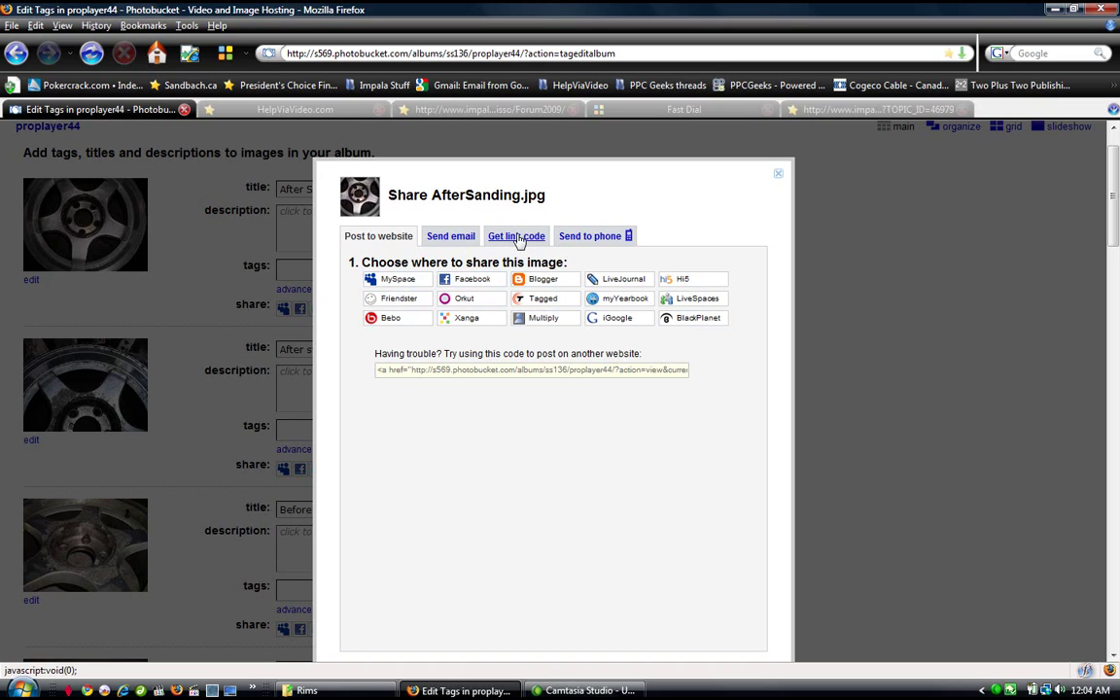
# Step: Copy AfterSanding.jpg's full-size 'IMG for bulletin boards & forums' code from Get link code
pyautogui.click(520, 238)
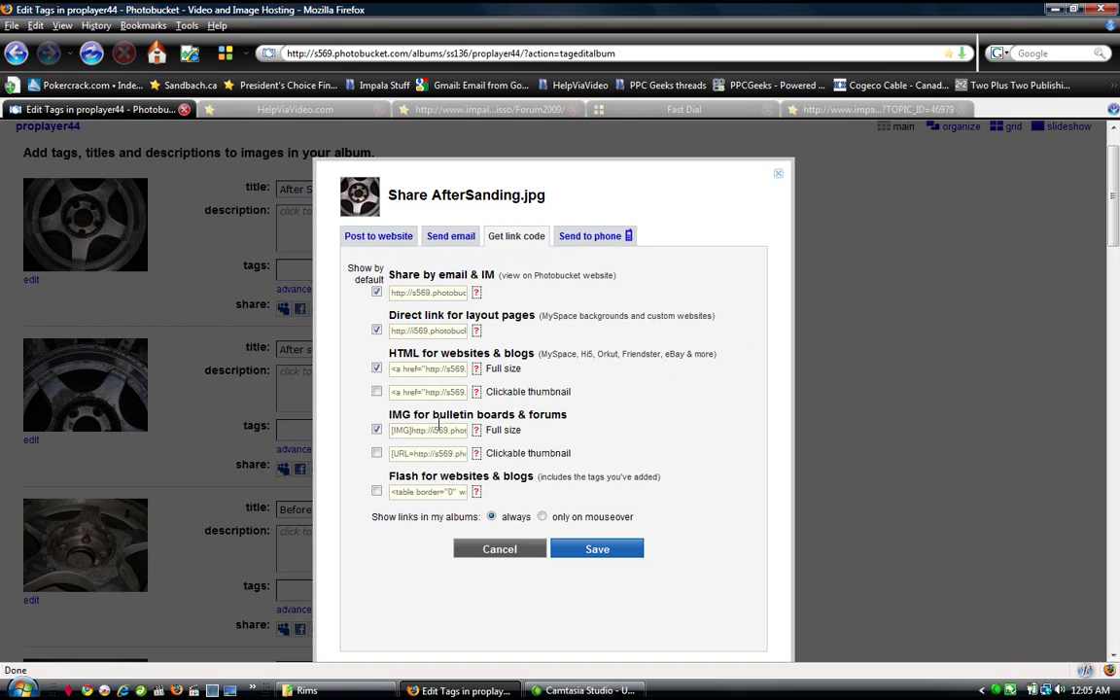
pyautogui.click(390, 431)
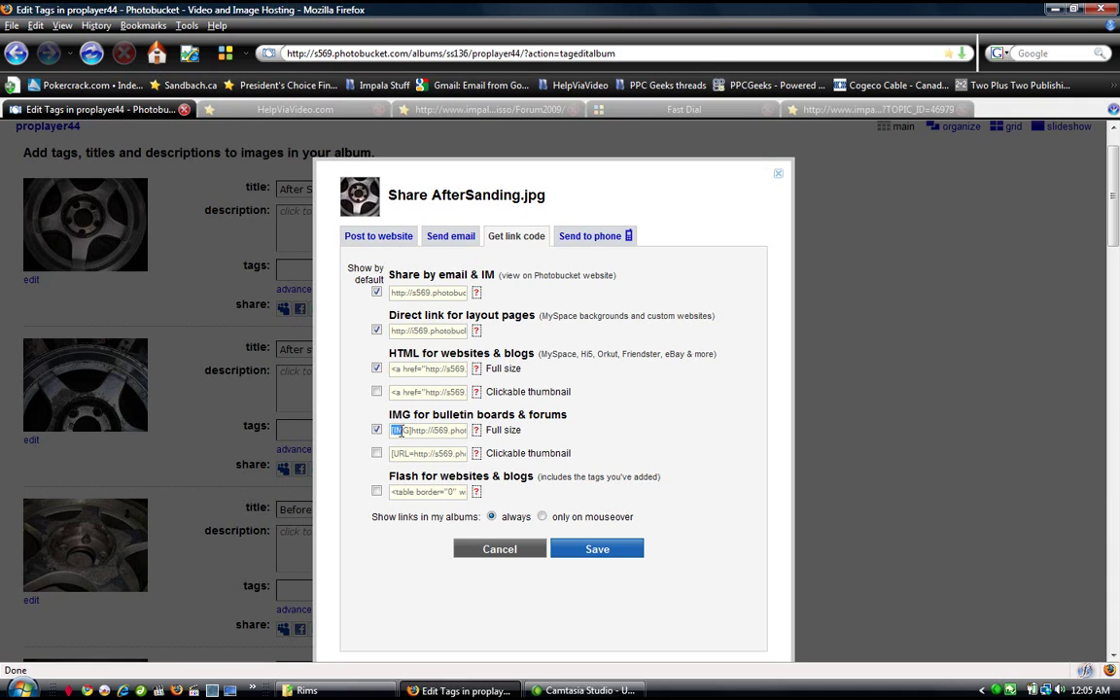
pyautogui.click(469, 430)
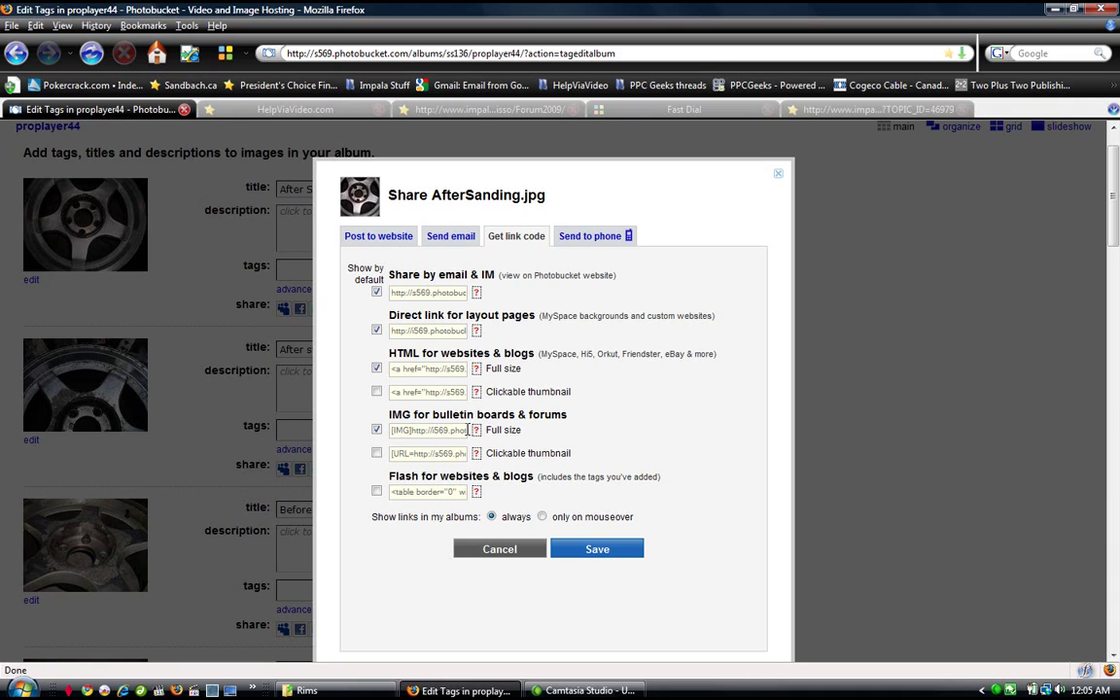
pyautogui.click(393, 434)
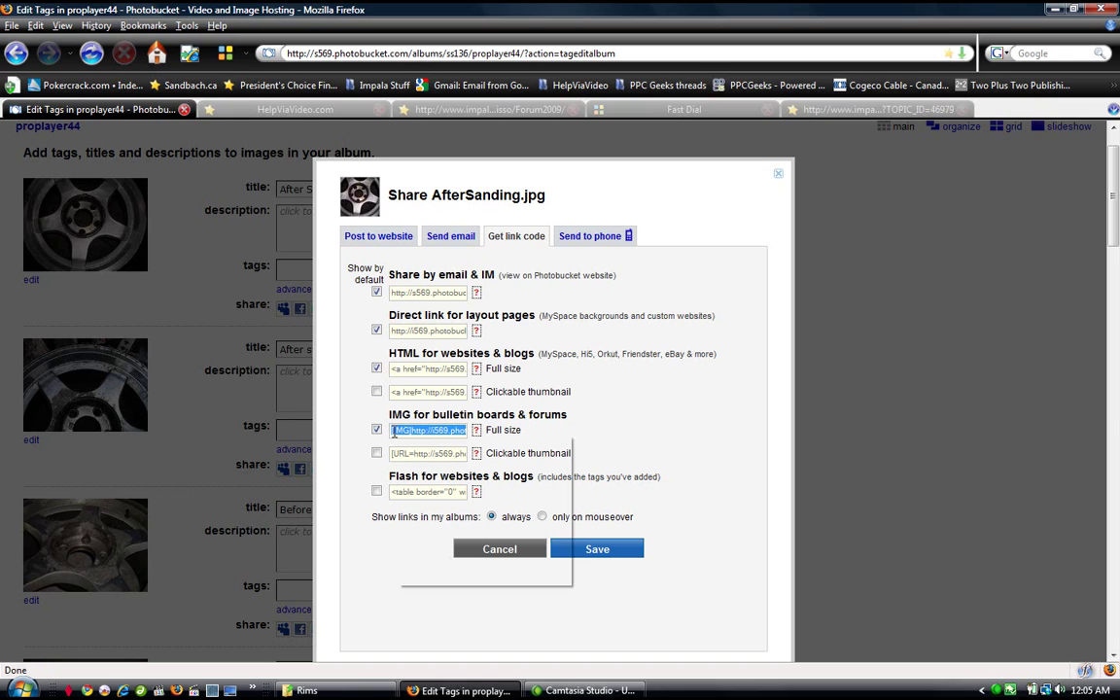
pyautogui.rightClick(395, 434)
pyautogui.click(431, 485)
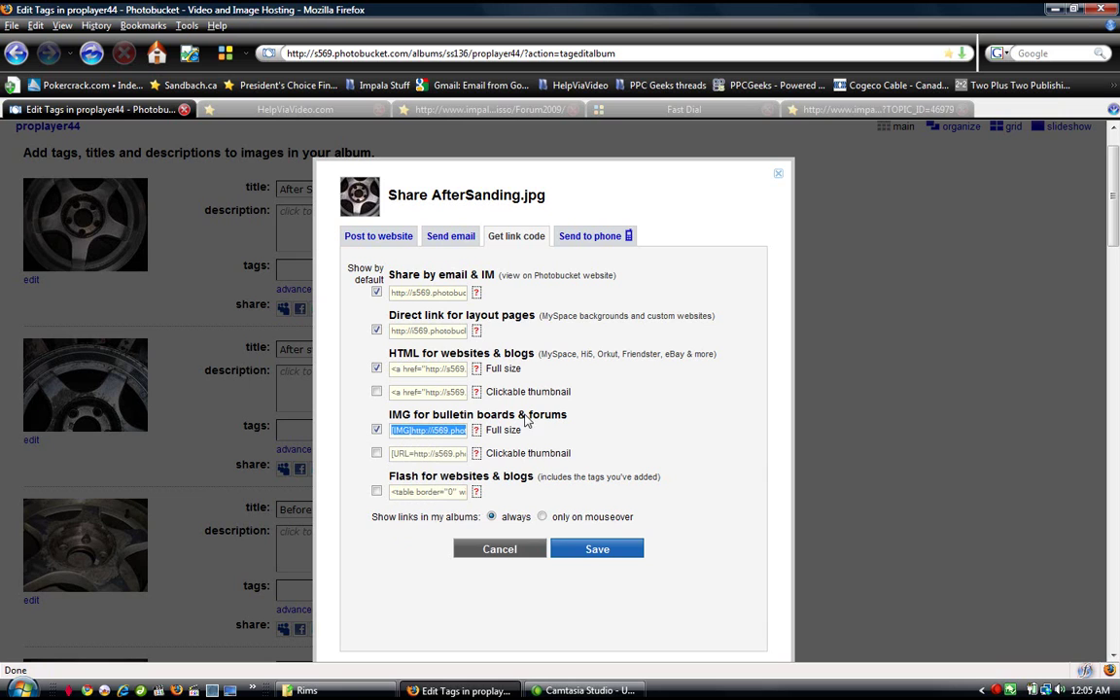
# Step: Go to the 'Painting my rims black' forum topic and start a Reply to Topic
pyautogui.click(496, 109)
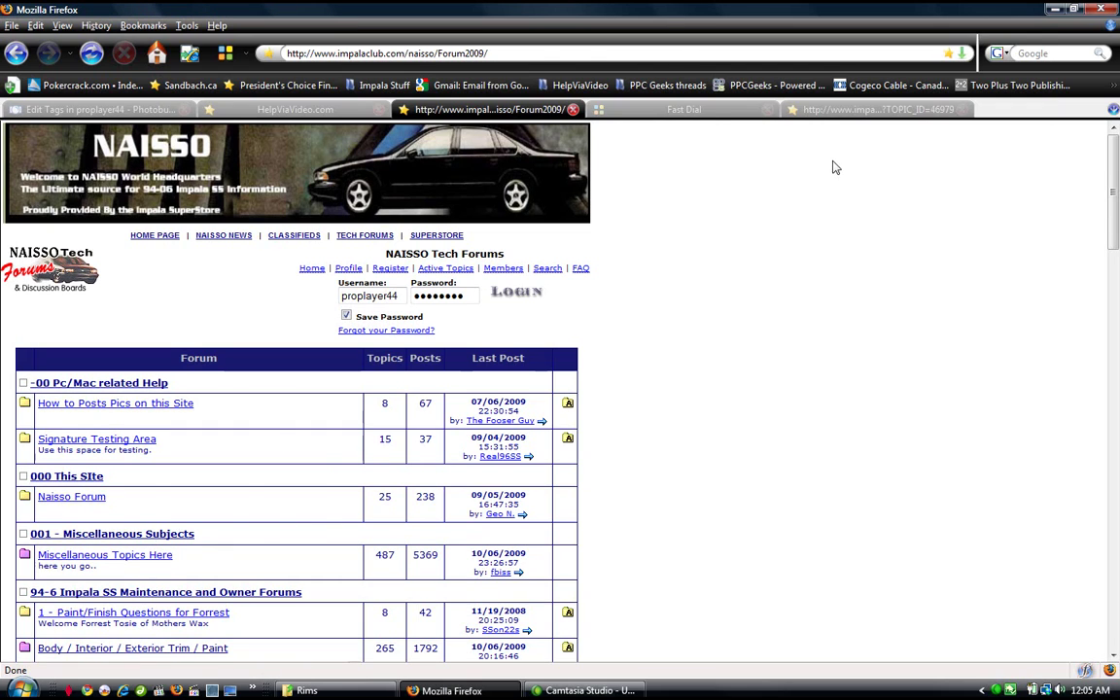
pyautogui.click(784, 107)
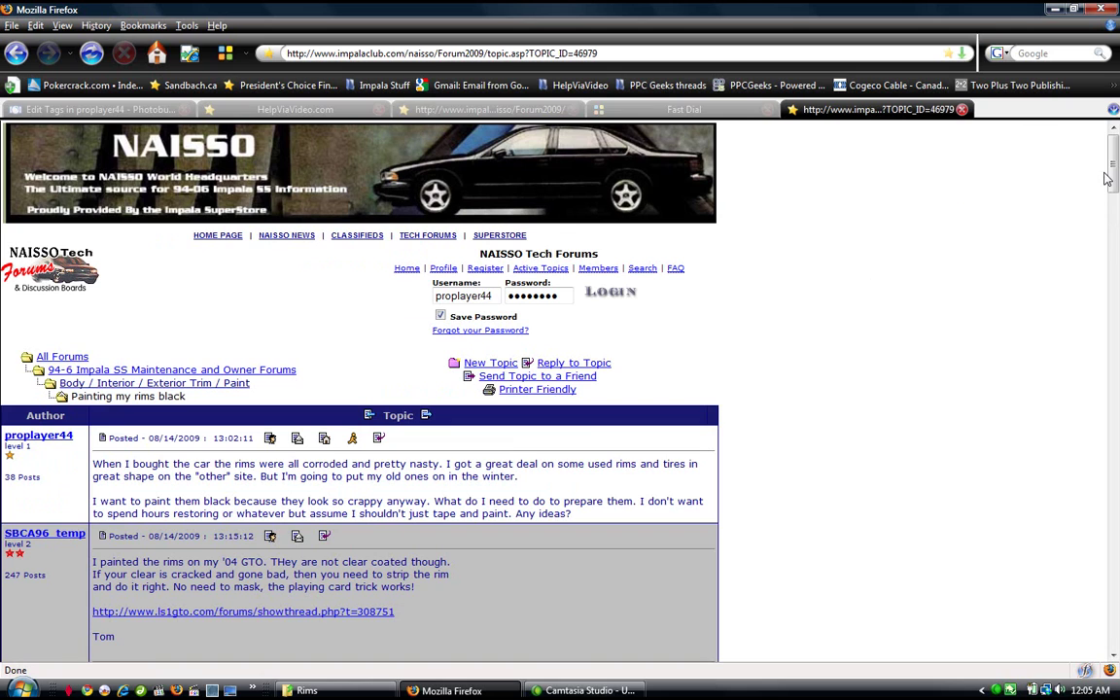
pyautogui.moveTo(1114, 167); pyautogui.dragTo(1117, 603)
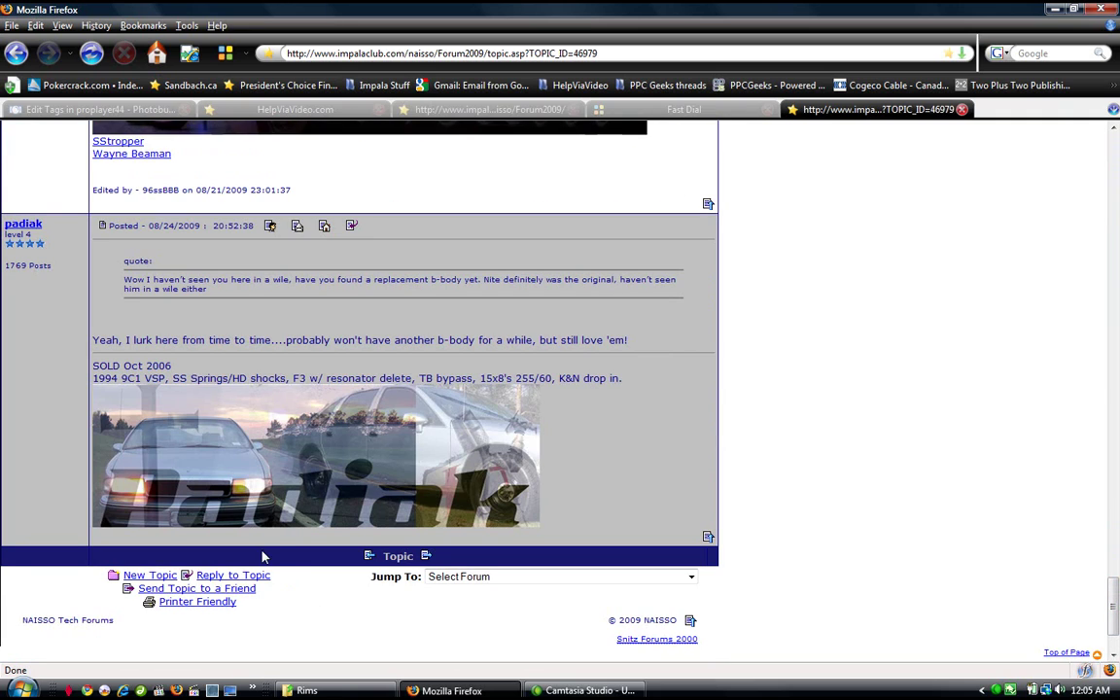
pyautogui.click(240, 576)
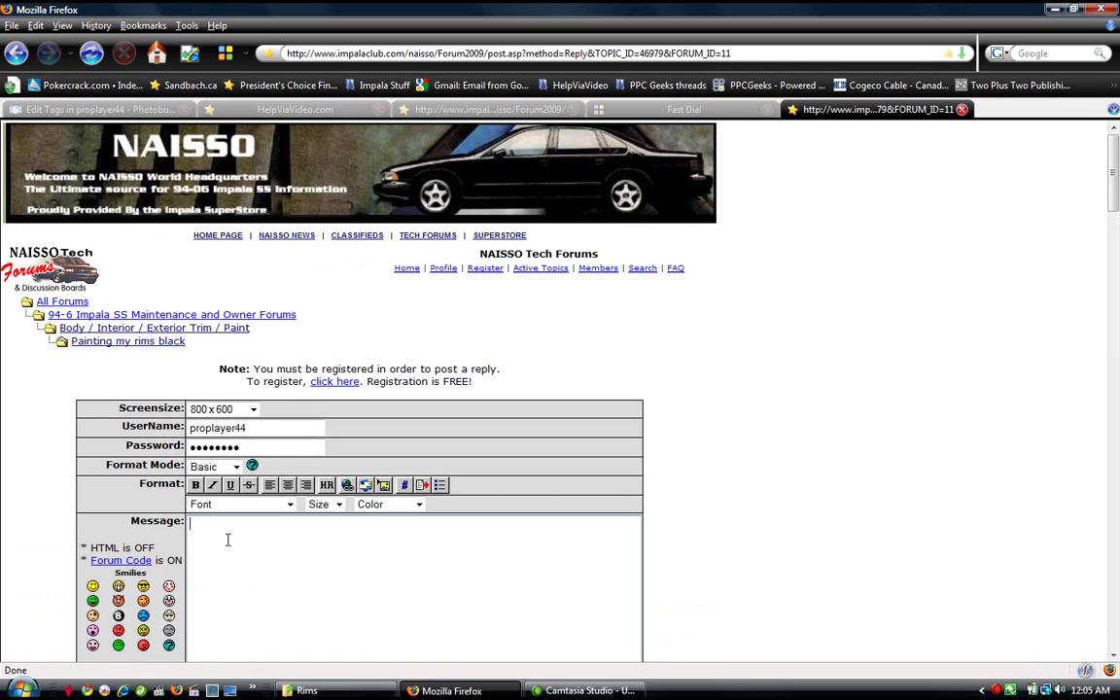
# Step: Write 'I've painted my rims black. Here are the results' and paste the AfterSanding.jpg IMG code beneath
pyautogui.write("I've painted my rims black.  Here ")
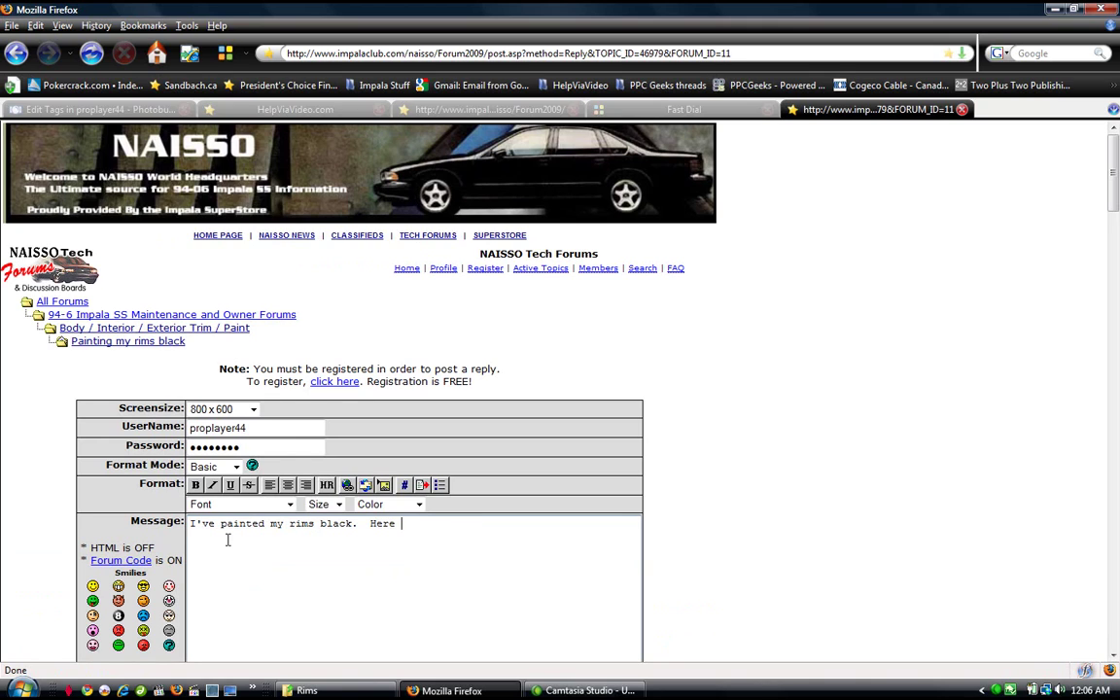
pyautogui.write('are the results.')
pyautogui.rightClick(194, 549)
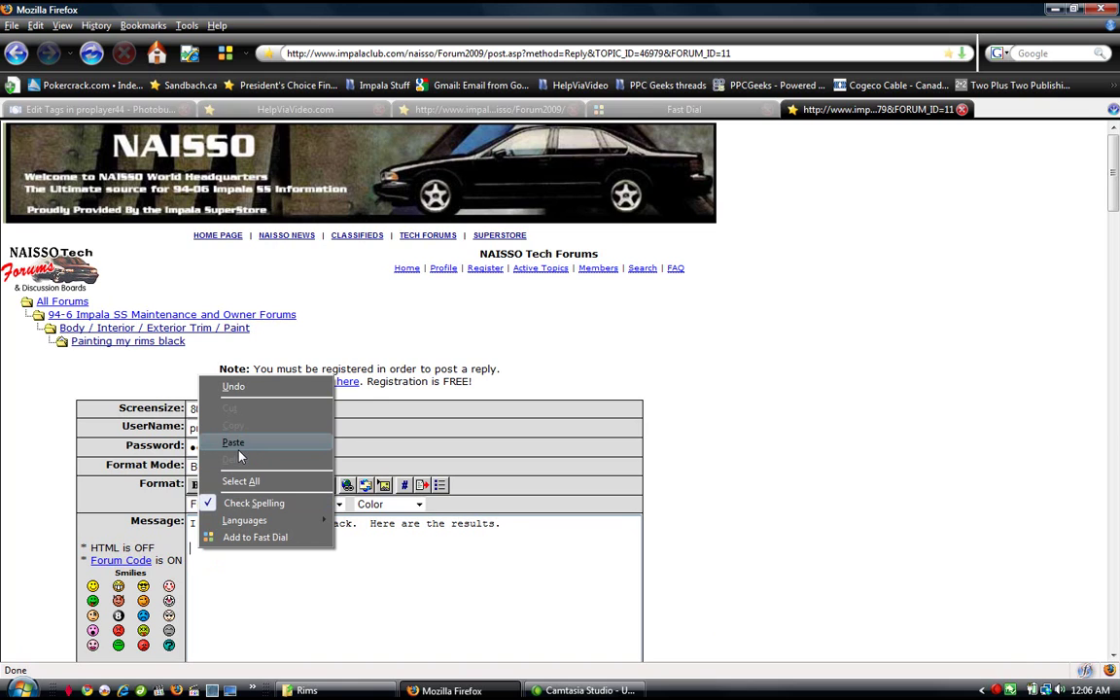
pyautogui.click(238, 442)
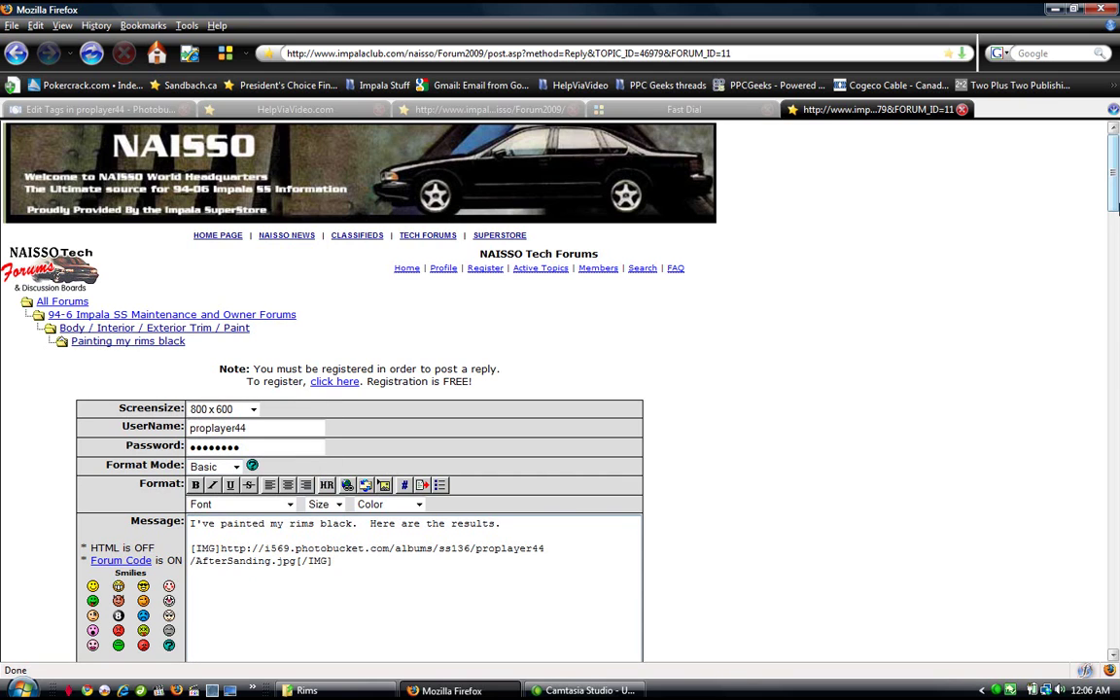
pyautogui.scroll(-3, 1116, 195)
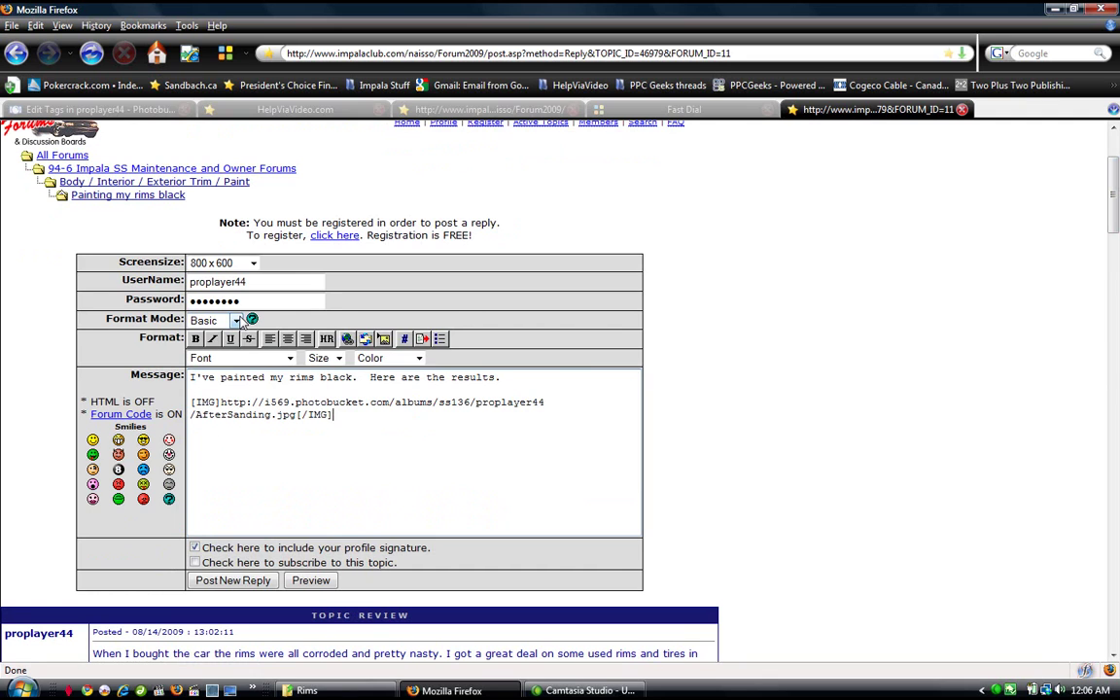
# Step: Close the AfterSanding share dialog, copy Before1.jpg's full-size IMG forum code, and return to the reply
pyautogui.click(146, 110)
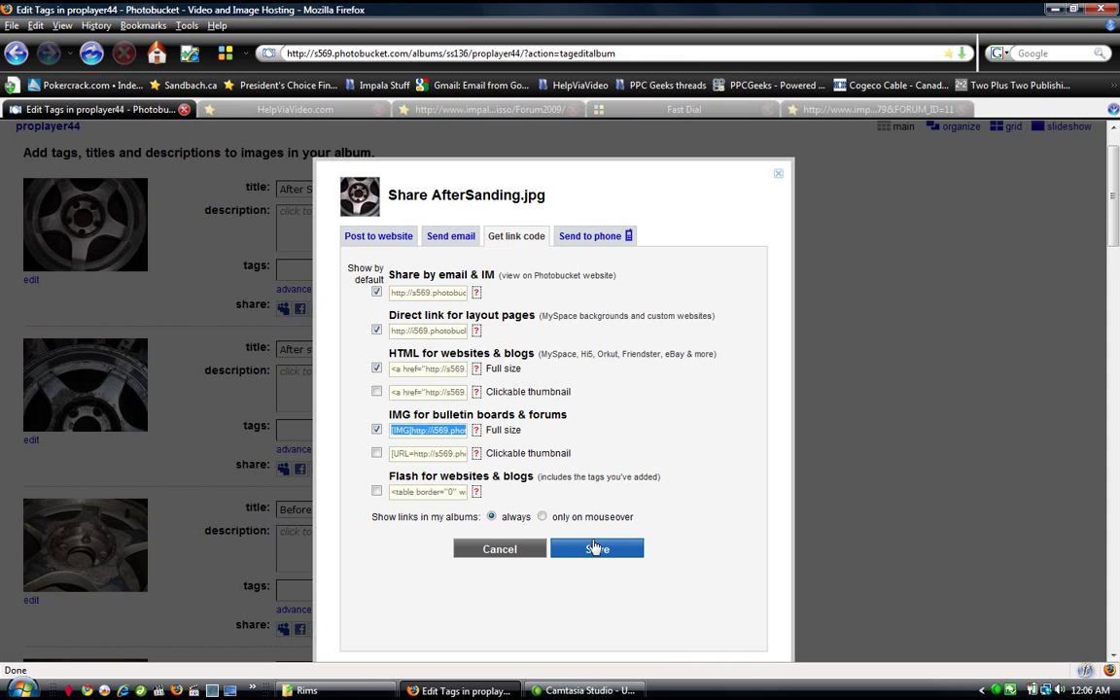
pyautogui.click(481, 549)
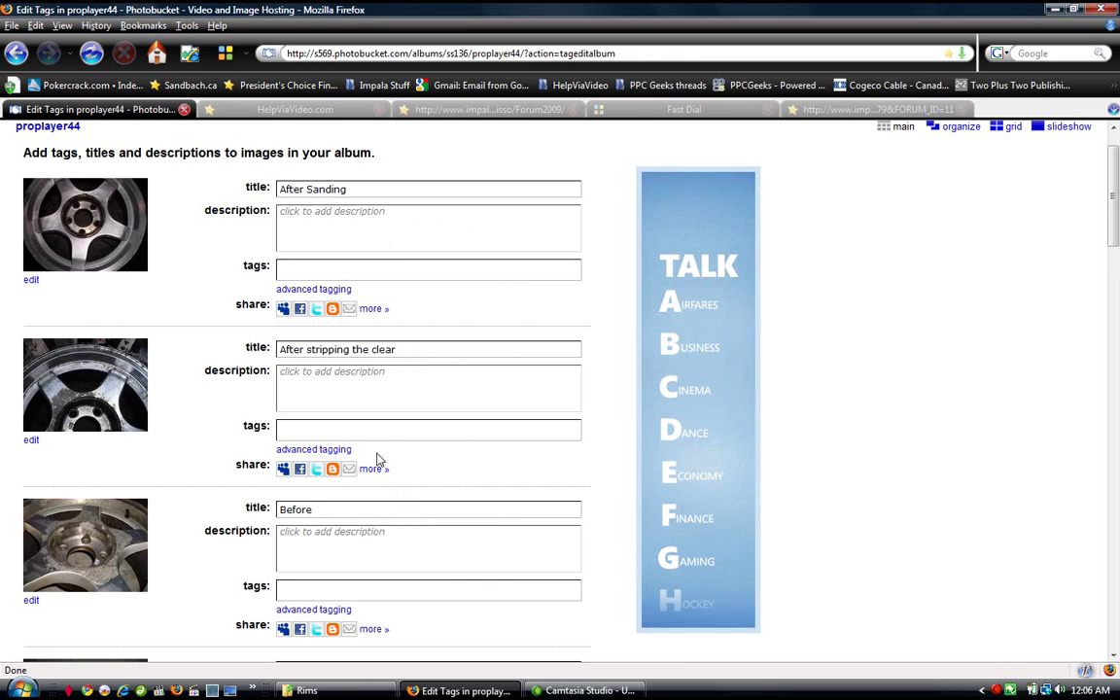
pyautogui.click(372, 631)
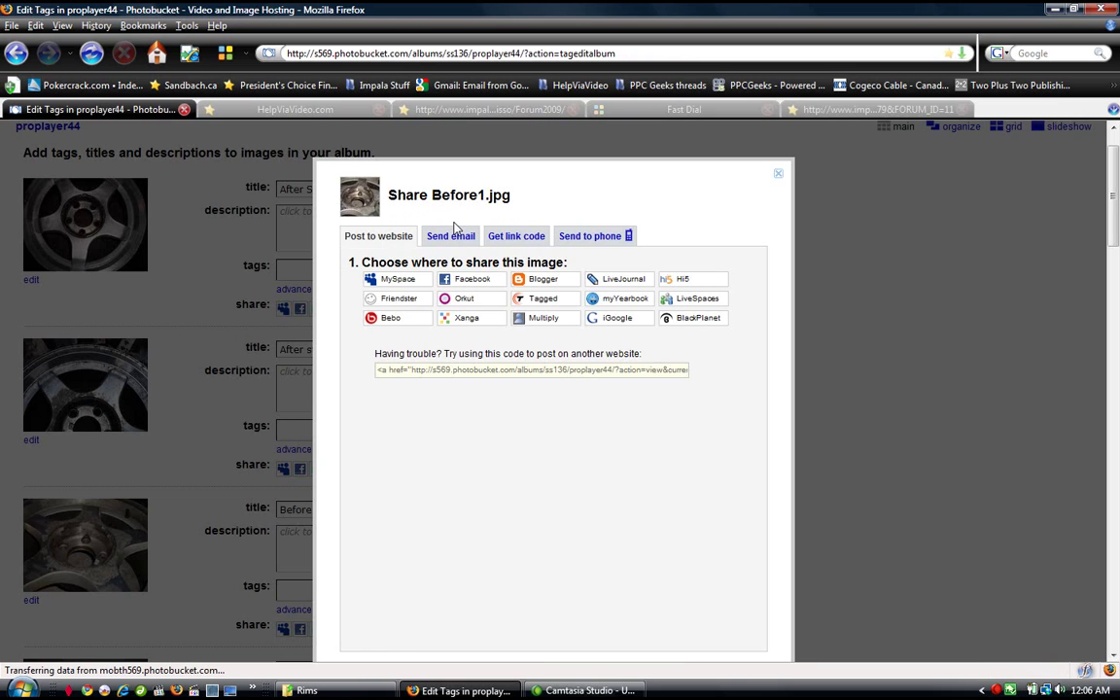
pyautogui.click(510, 237)
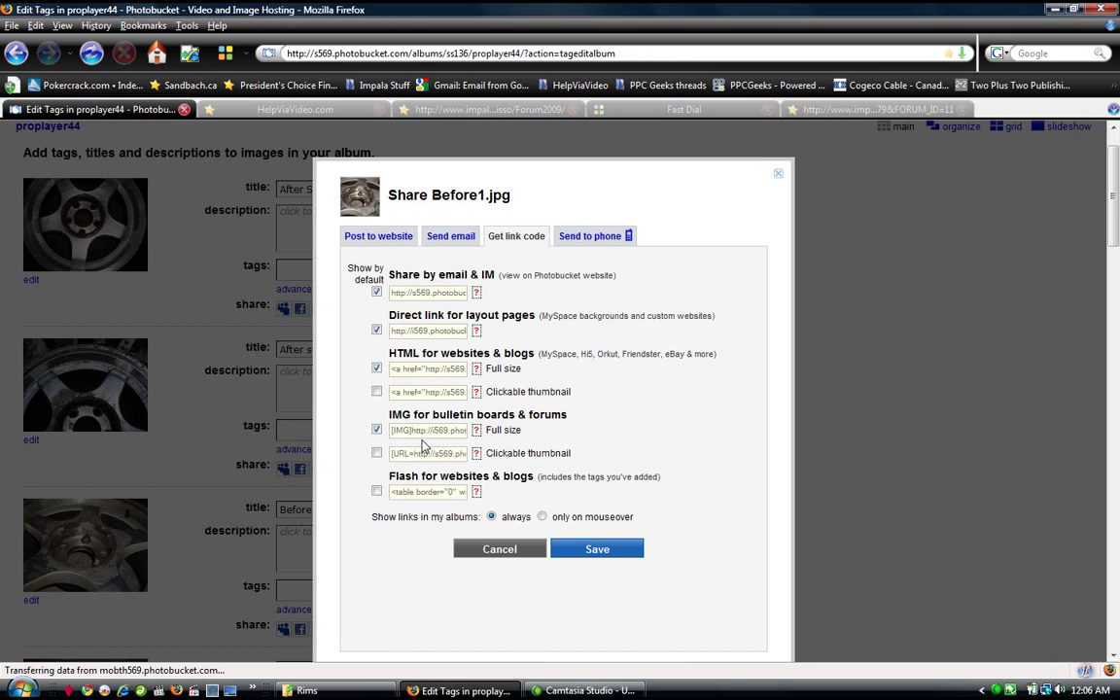
pyautogui.click(406, 431)
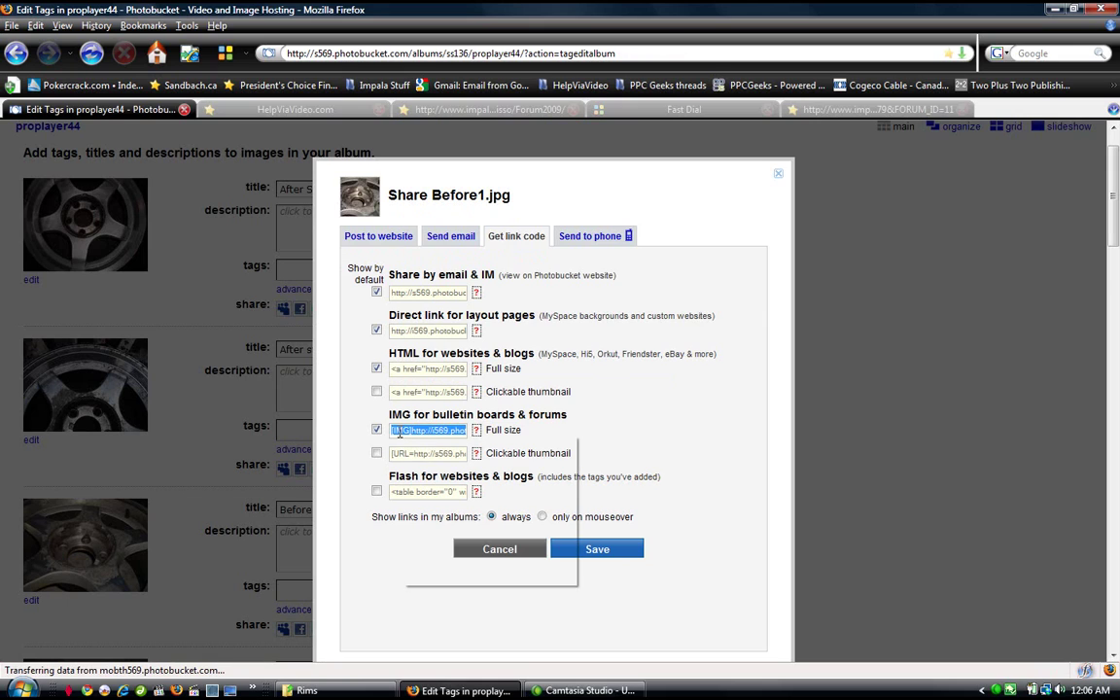
pyautogui.rightClick(400, 433)
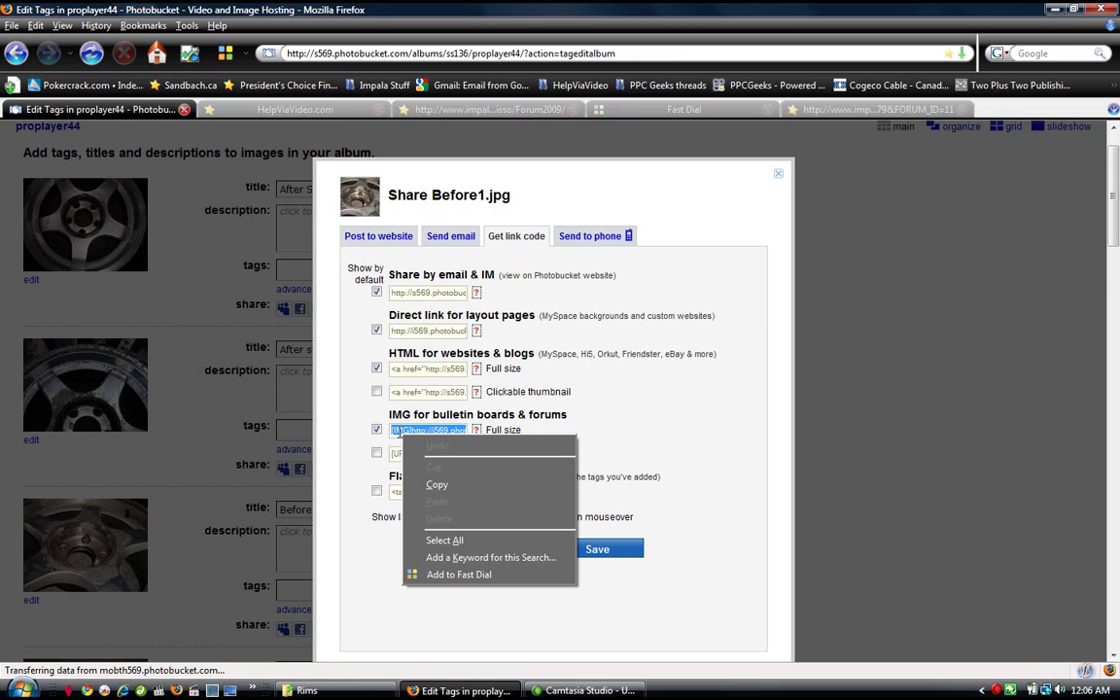
pyautogui.click(436, 486)
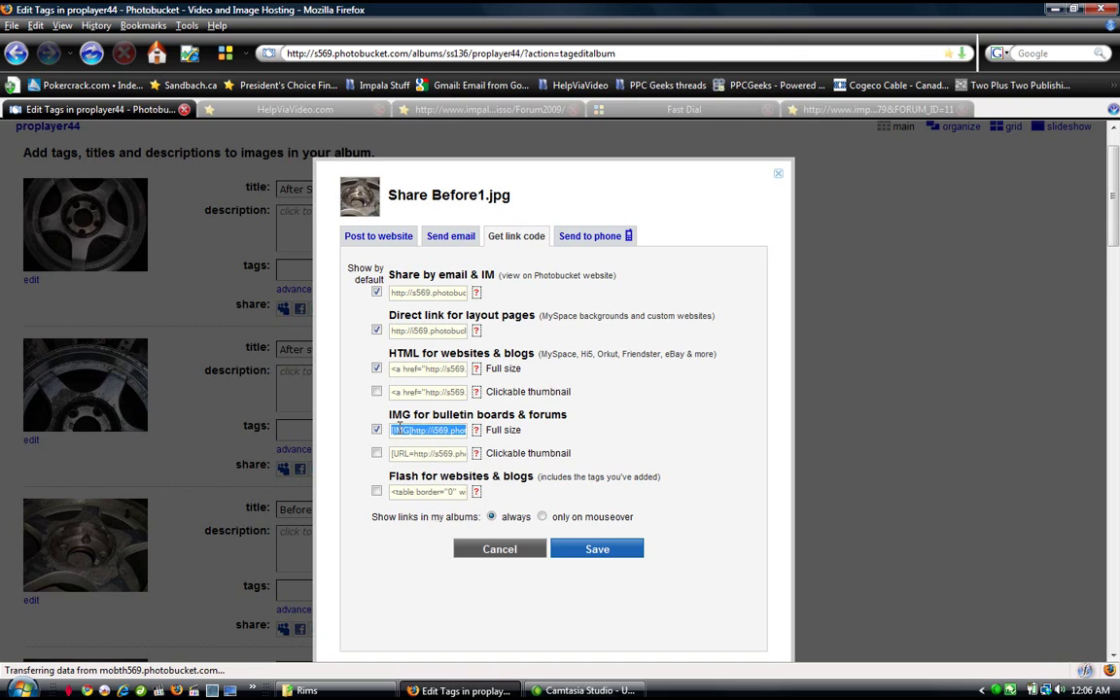
pyautogui.rightClick(400, 427)
pyautogui.click(404, 480)
pyautogui.click(838, 110)
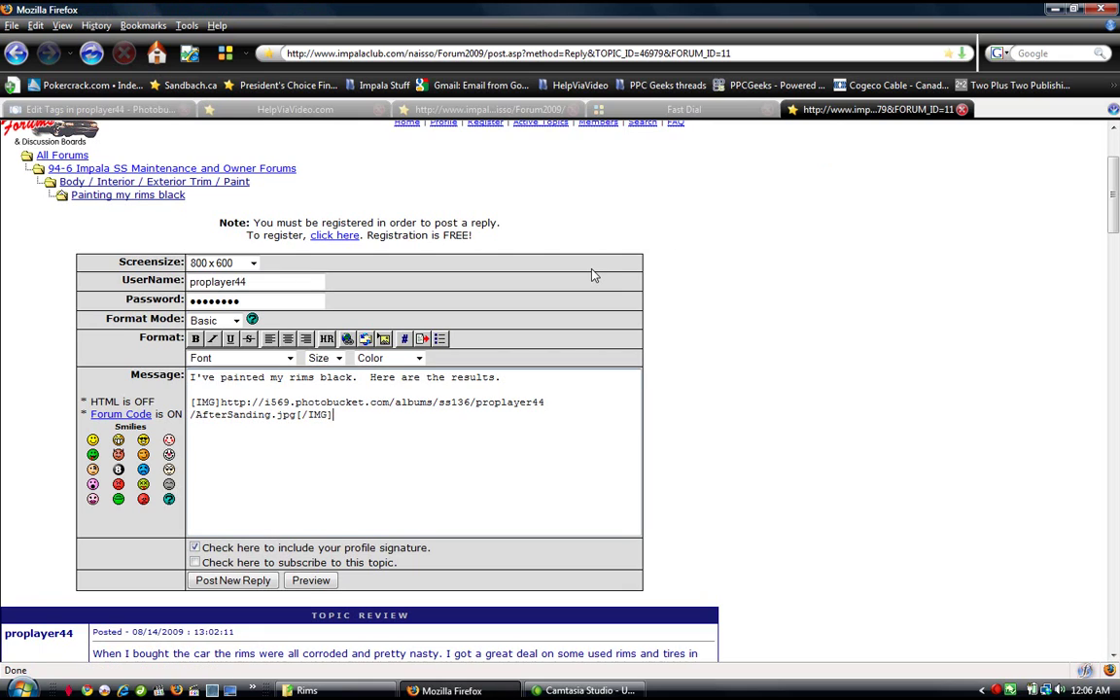
# Step: Add blank lines above the AfterSanding code and paste the Before1.jpg IMG code there
pyautogui.press('Return')
pyautogui.press('Return')
pyautogui.press('Return')
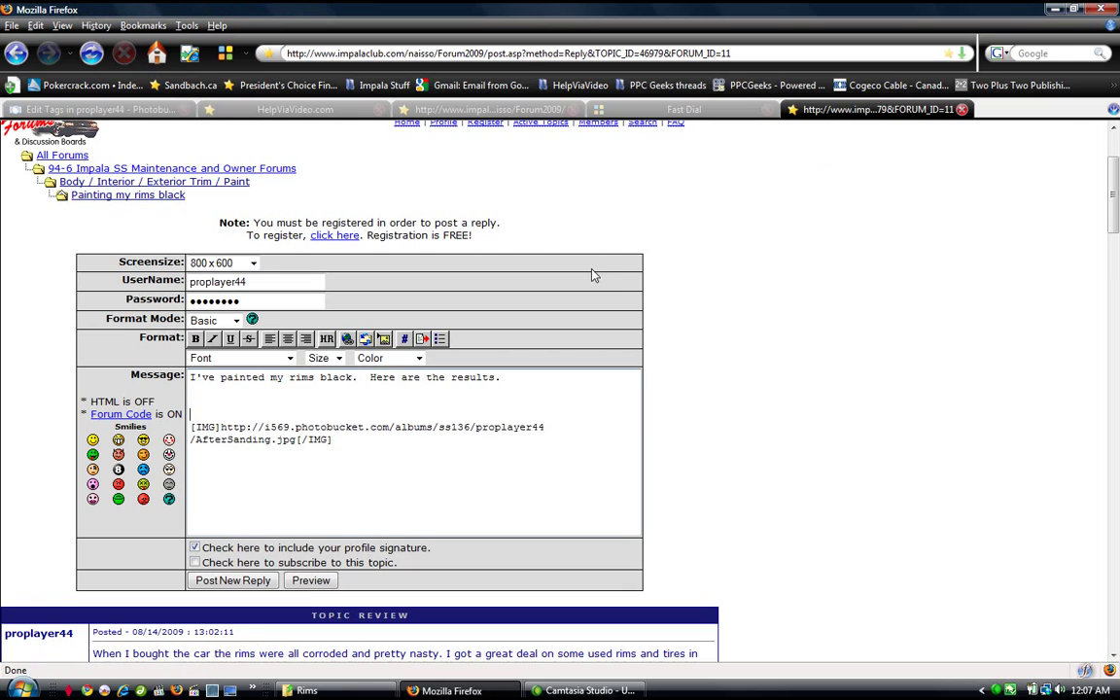
pyautogui.press('Up')
pyautogui.press('Up')
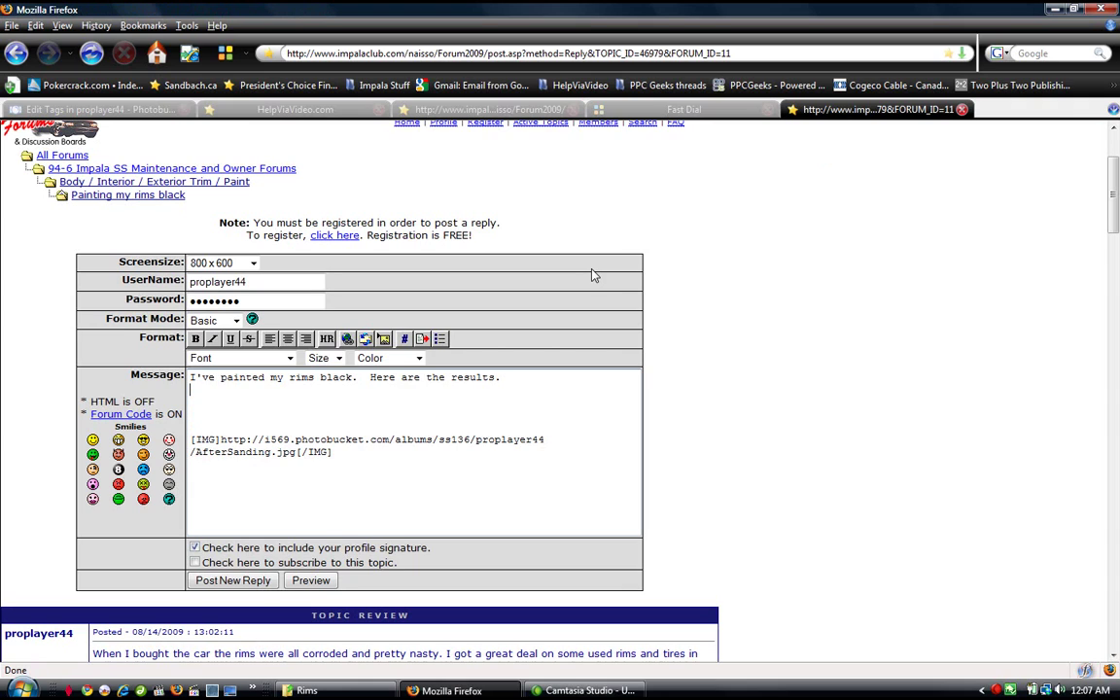
pyautogui.rightClick(595, 276)
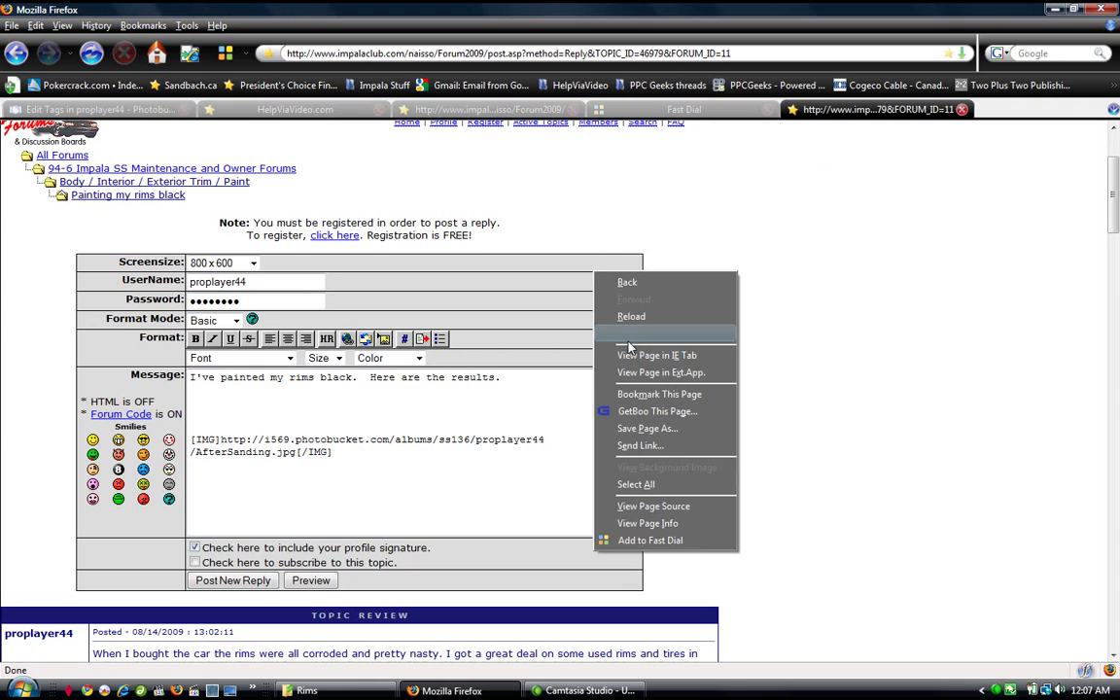
pyautogui.click(192, 398)
pyautogui.rightClick(193, 398)
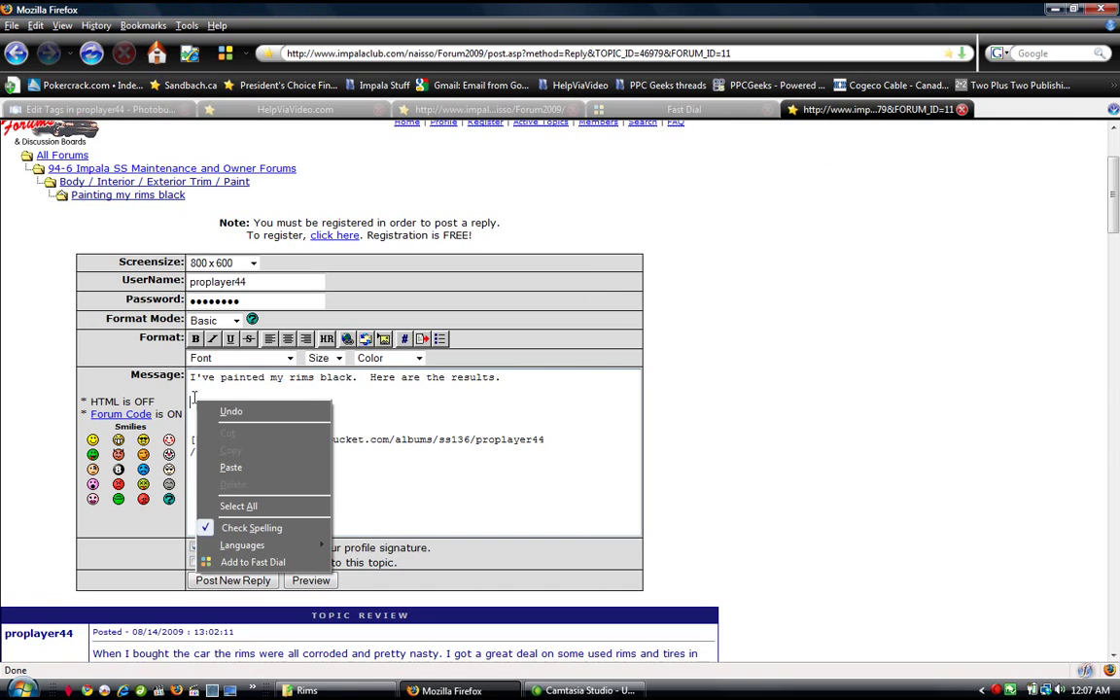
pyautogui.click(232, 464)
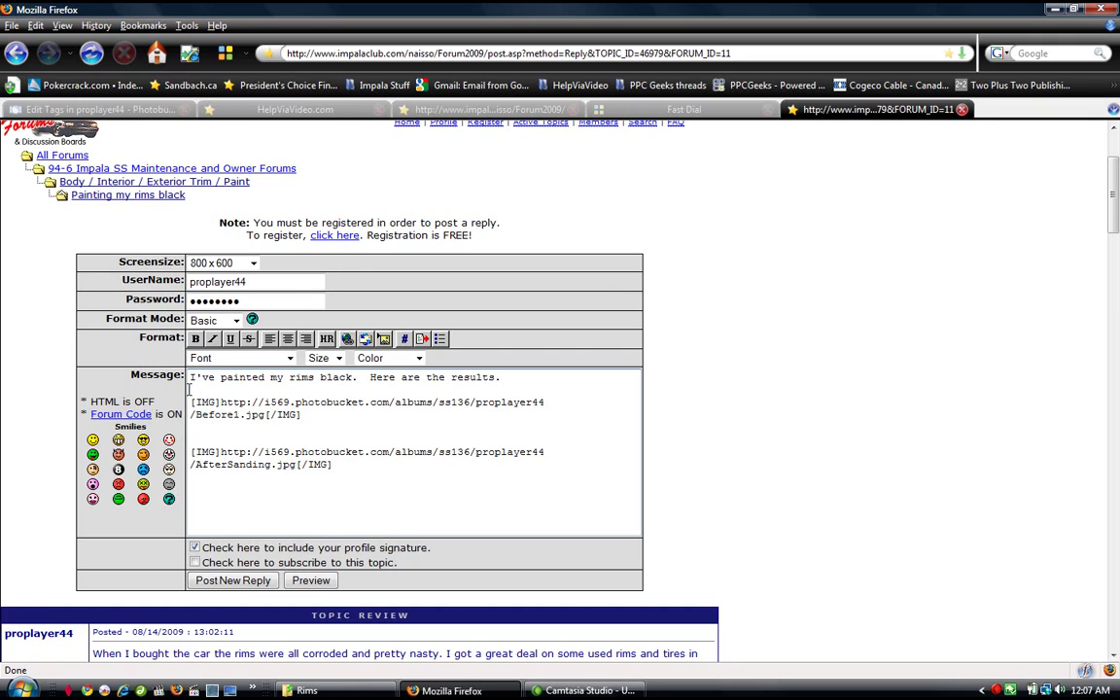
# Step: Caption the Before1.jpg image 'The before picture' and put the caret between the two image links
pyautogui.click(189, 389)
pyautogui.press('Return')
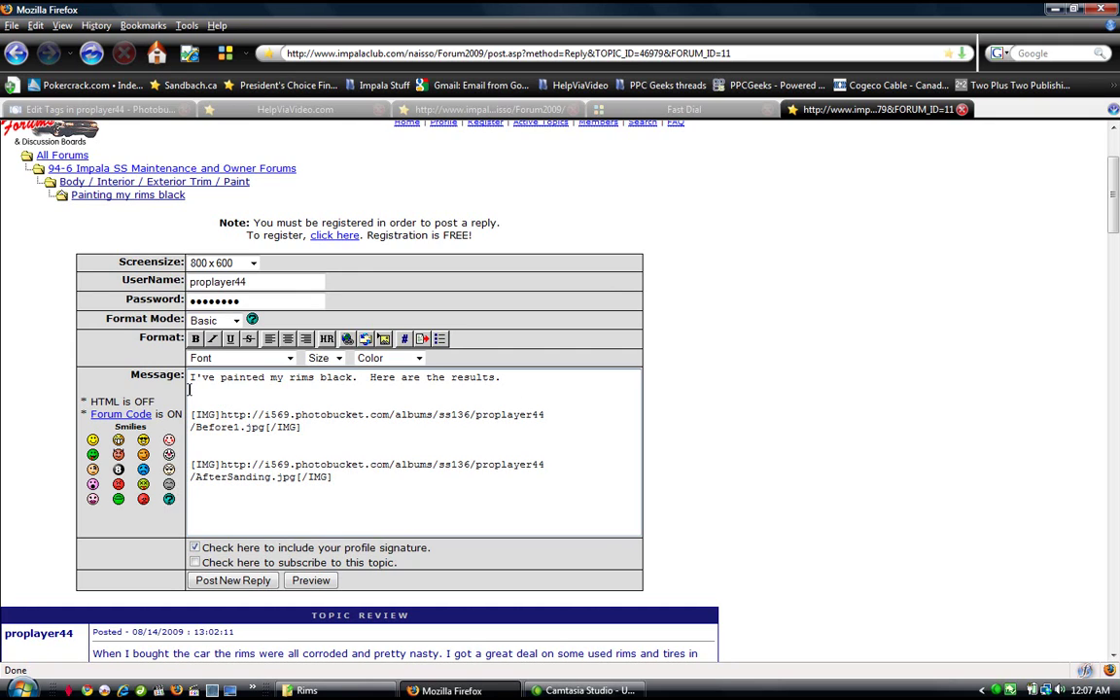
pyautogui.write('The before picture')
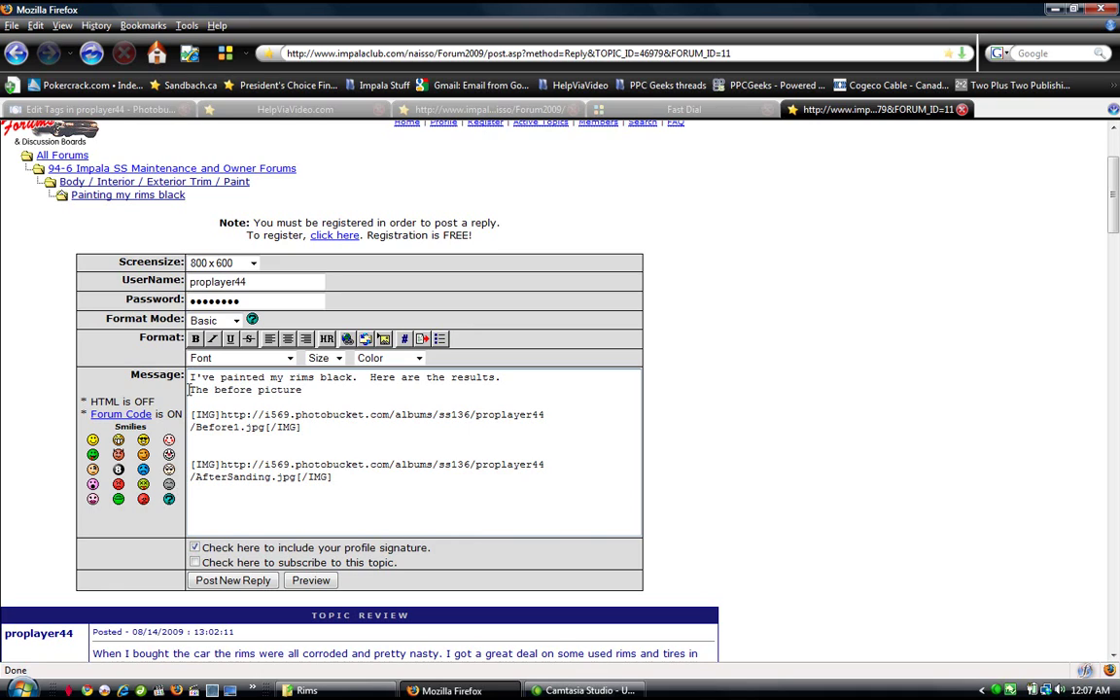
pyautogui.click(203, 446)
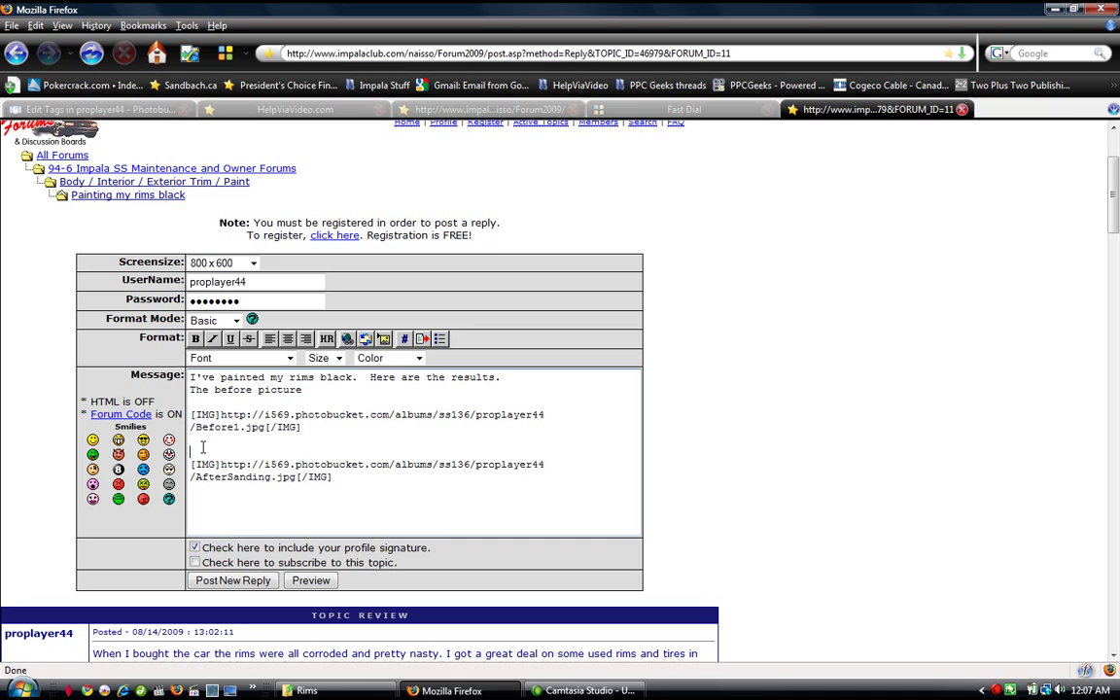
# Step: Copy AfterSanding.jpg's full-size IMG forum code via Get link code, then switch back to the reply draft
pyautogui.rightClick(997, 689)
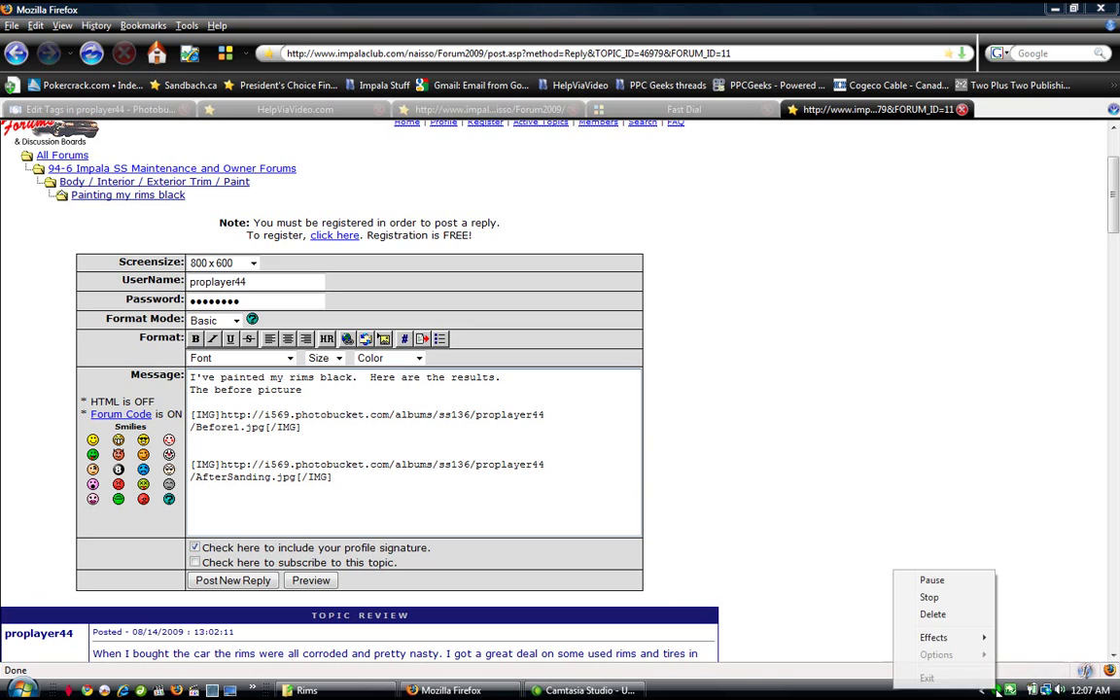
pyautogui.click(935, 581)
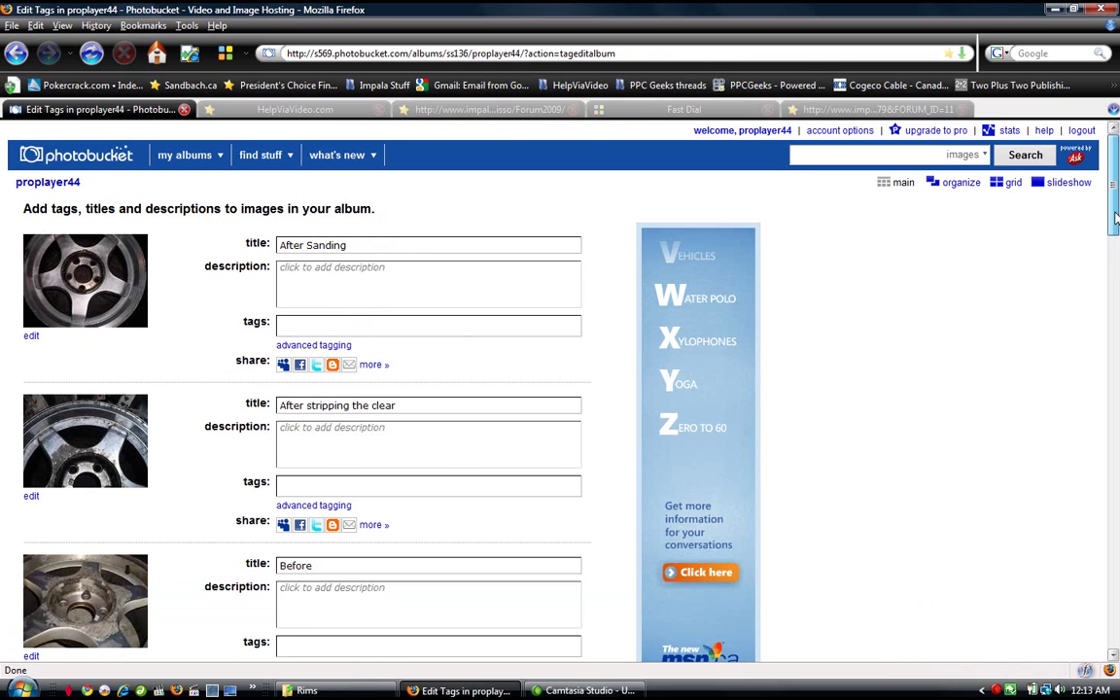
pyautogui.scroll(-1, 1116, 219)
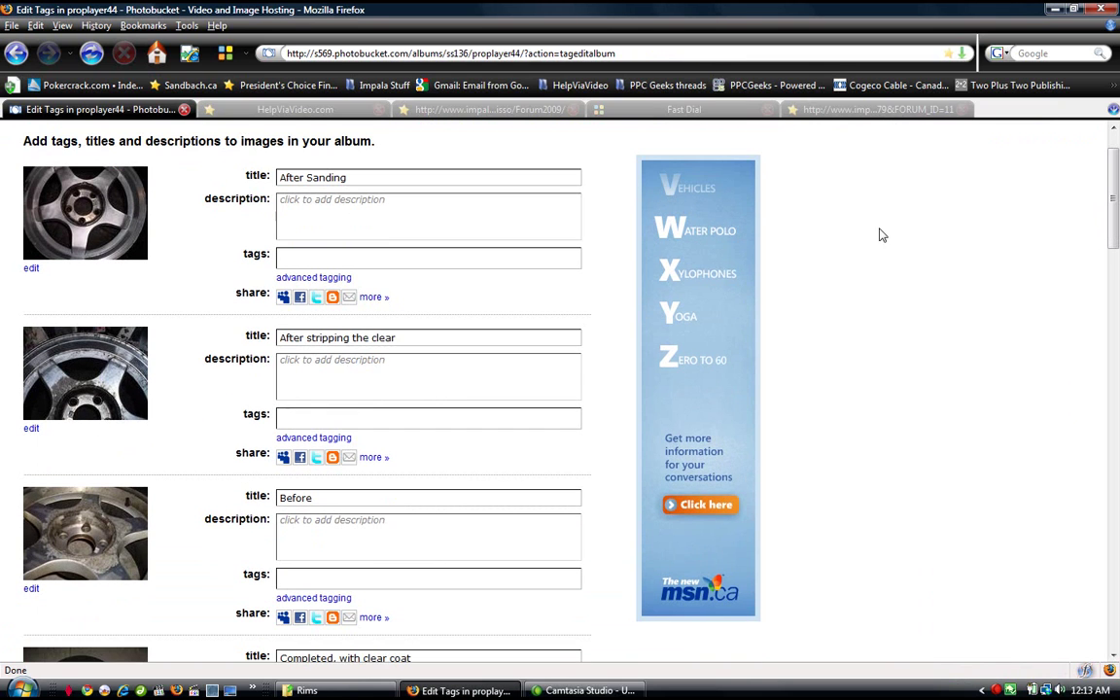
pyautogui.click(373, 300)
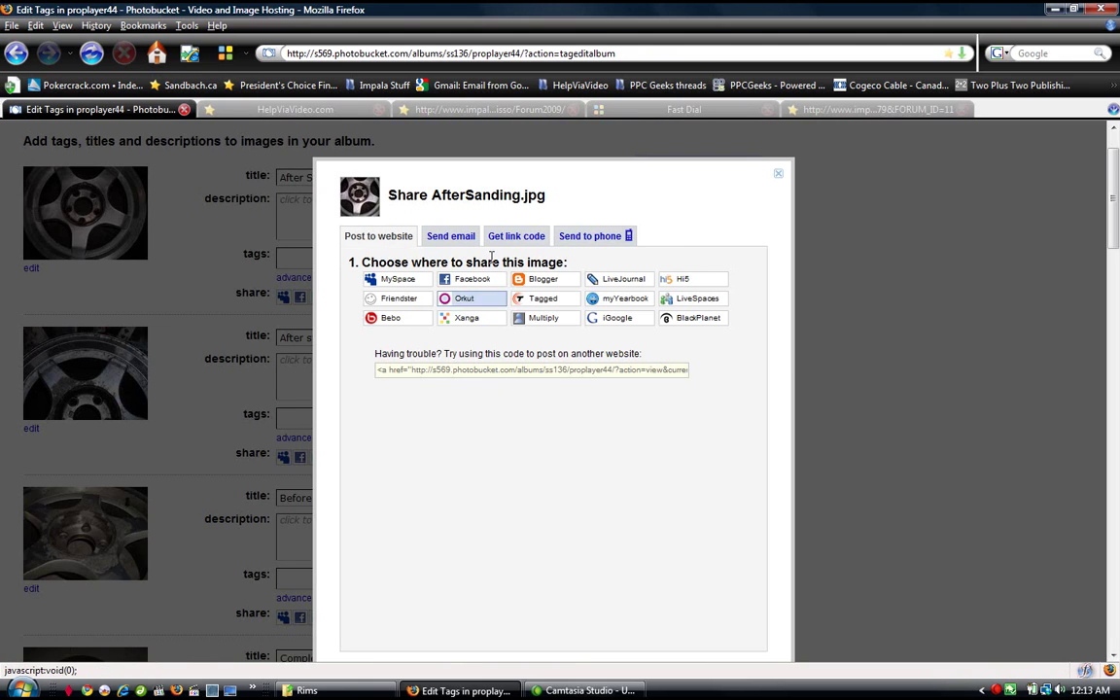
pyautogui.click(516, 237)
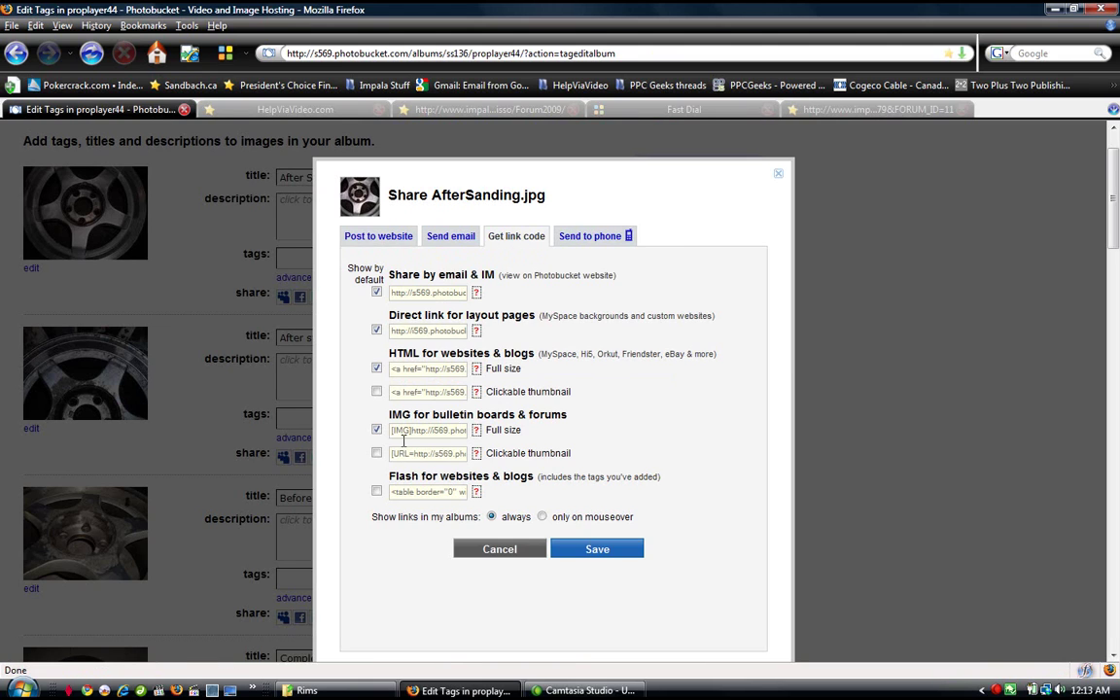
pyautogui.click(395, 429)
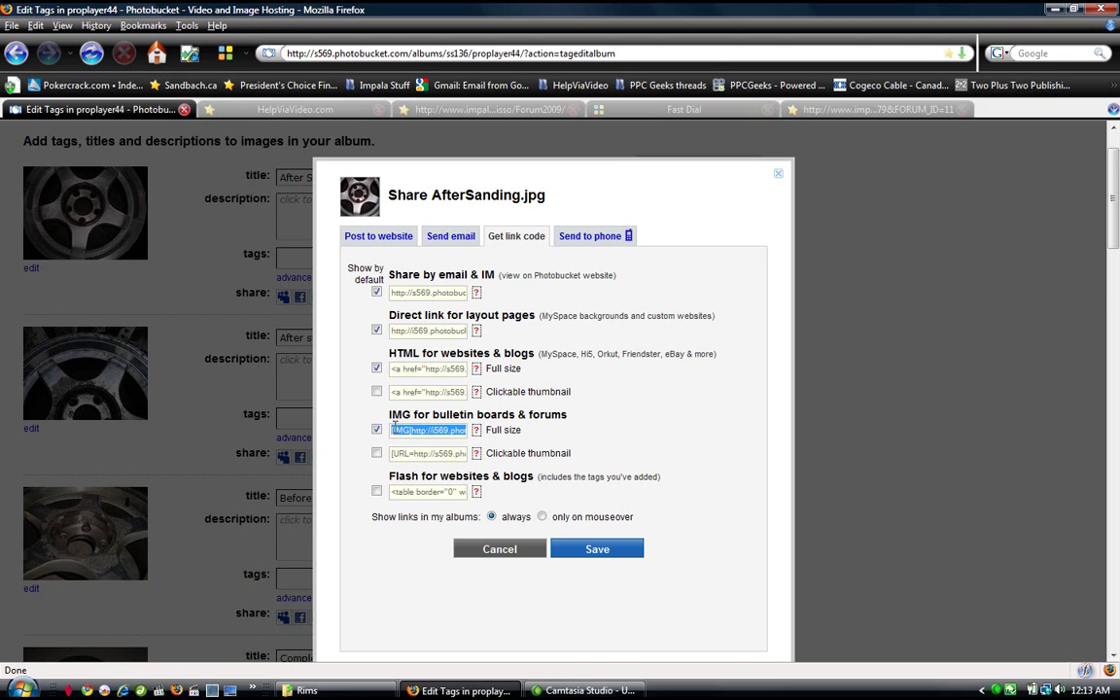
pyautogui.rightClick(394, 429)
pyautogui.click(433, 482)
pyautogui.click(782, 109)
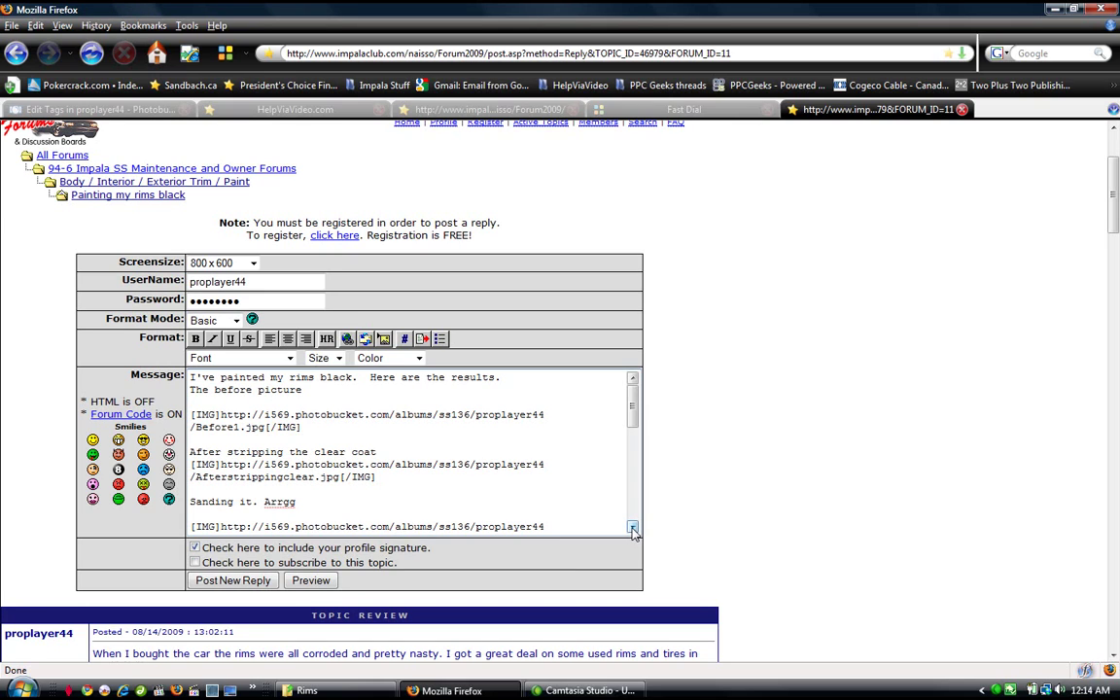
# Step: Insert a blank line above the Afterstrippingclear image link, then review the remaining captioned image codes
pyautogui.click(191, 464)
pyautogui.press('Return')
pyautogui.press('Return')
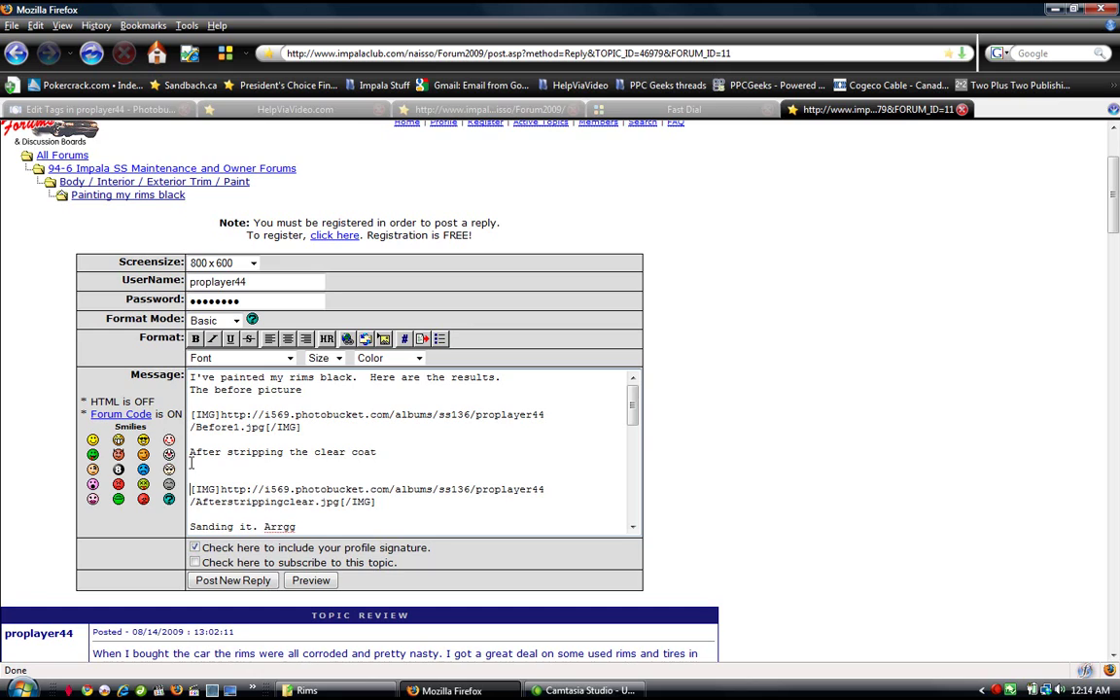
pyautogui.click(633, 527)
pyautogui.click(633, 527)
pyautogui.click(633, 527)
pyautogui.click(633, 527)
pyautogui.click(633, 527)
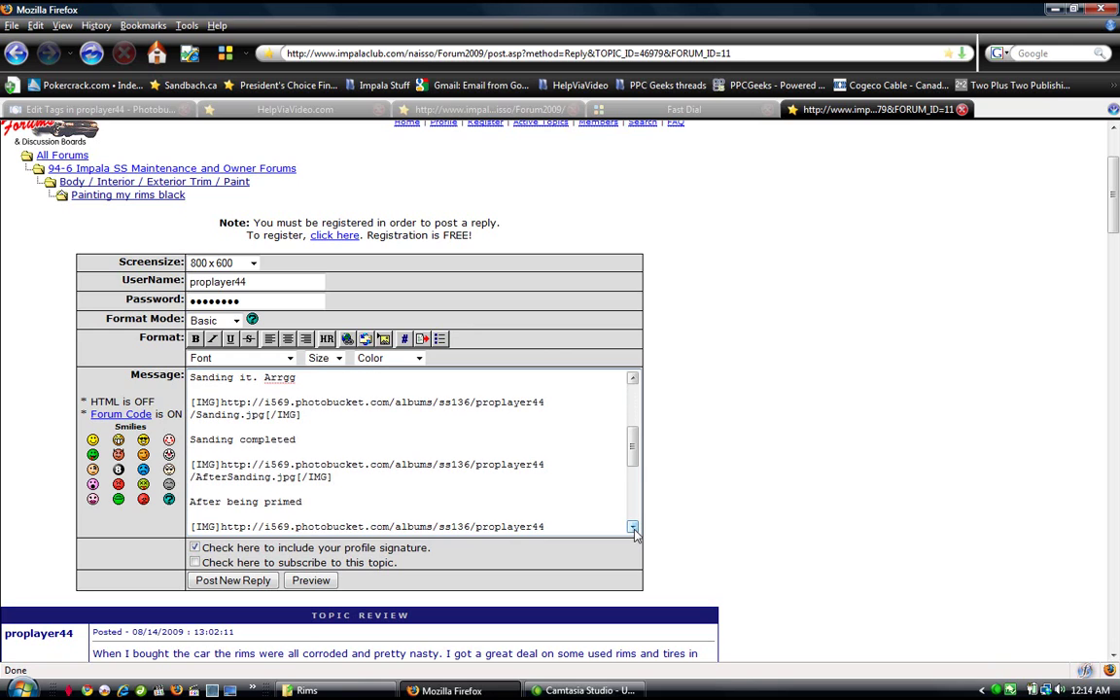
pyautogui.click(633, 527)
pyautogui.click(633, 527)
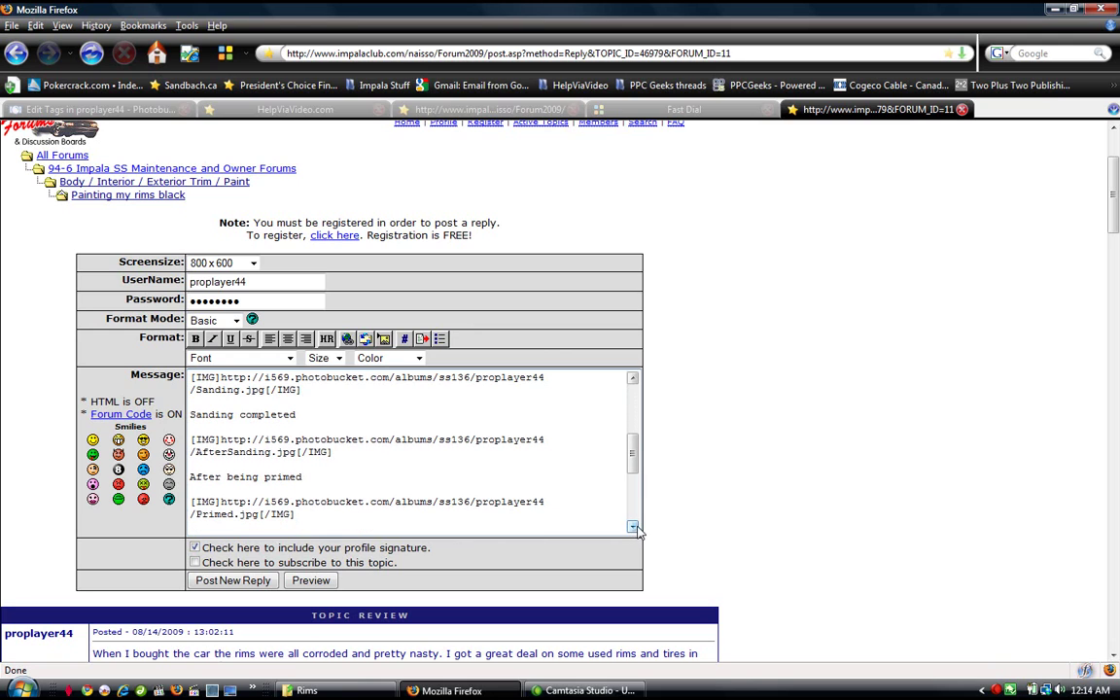
pyautogui.click(633, 527)
pyautogui.click(633, 527)
pyautogui.click(633, 527)
pyautogui.click(633, 527)
pyautogui.click(633, 527)
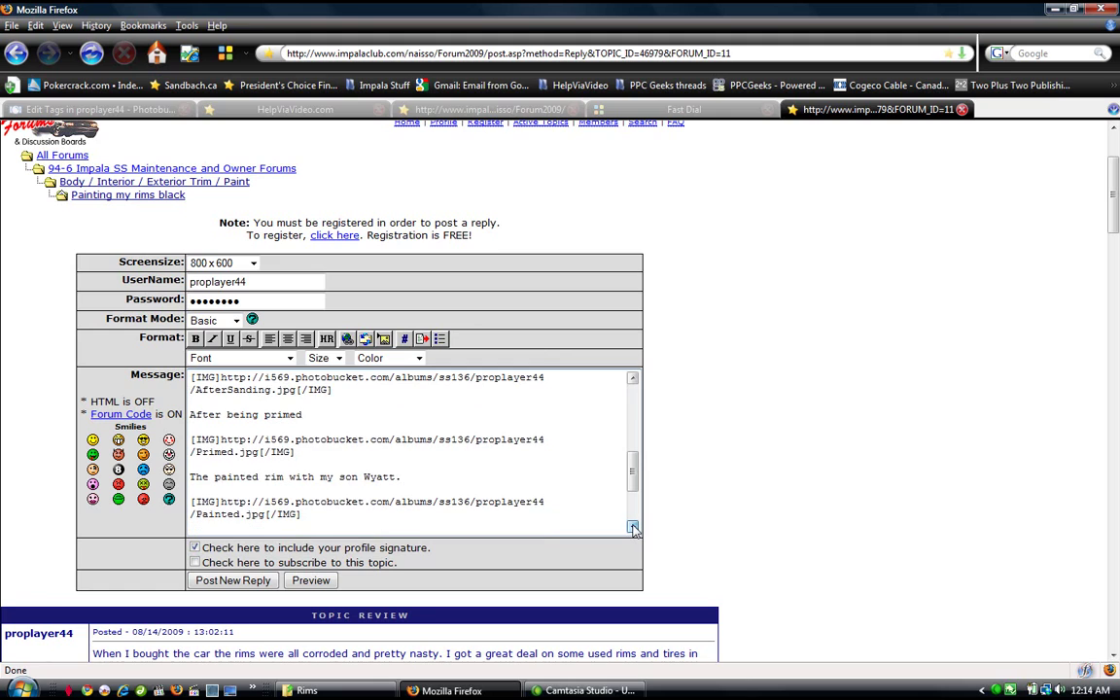
pyautogui.click(633, 527)
pyautogui.click(633, 527)
pyautogui.click(633, 527)
pyautogui.click(633, 527)
pyautogui.click(633, 527)
pyautogui.click(633, 527)
pyautogui.click(633, 527)
pyautogui.click(633, 527)
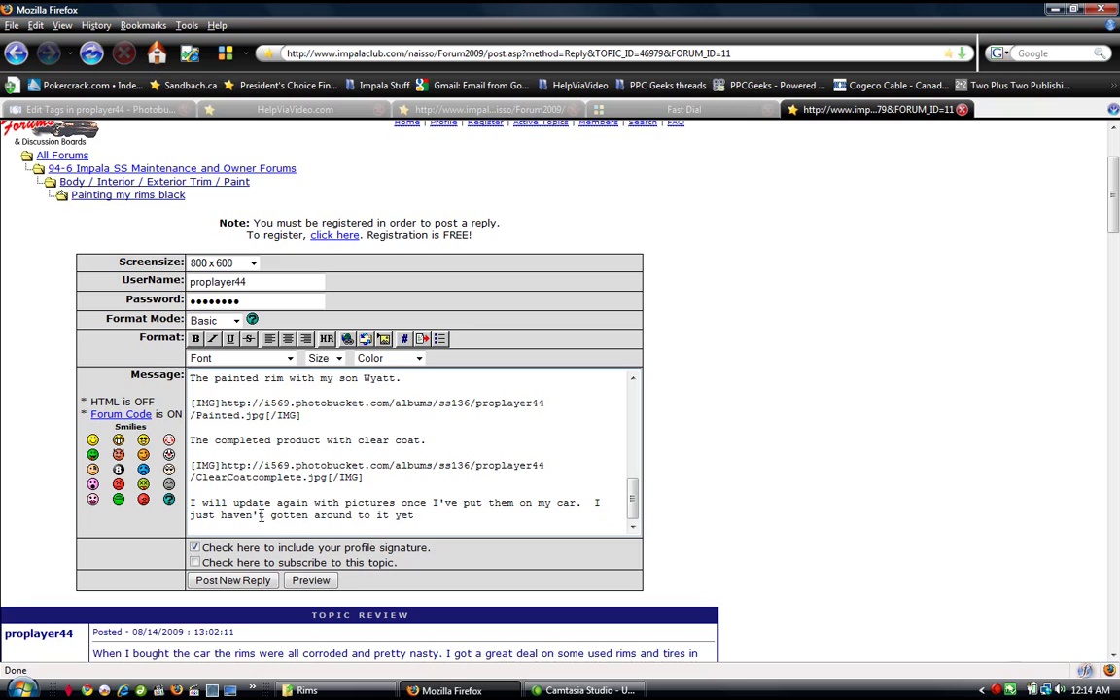
# Step: Post the reply and check the thread's before, sanding, primed, painted and clear-coat rim photos
pyautogui.click(234, 581)
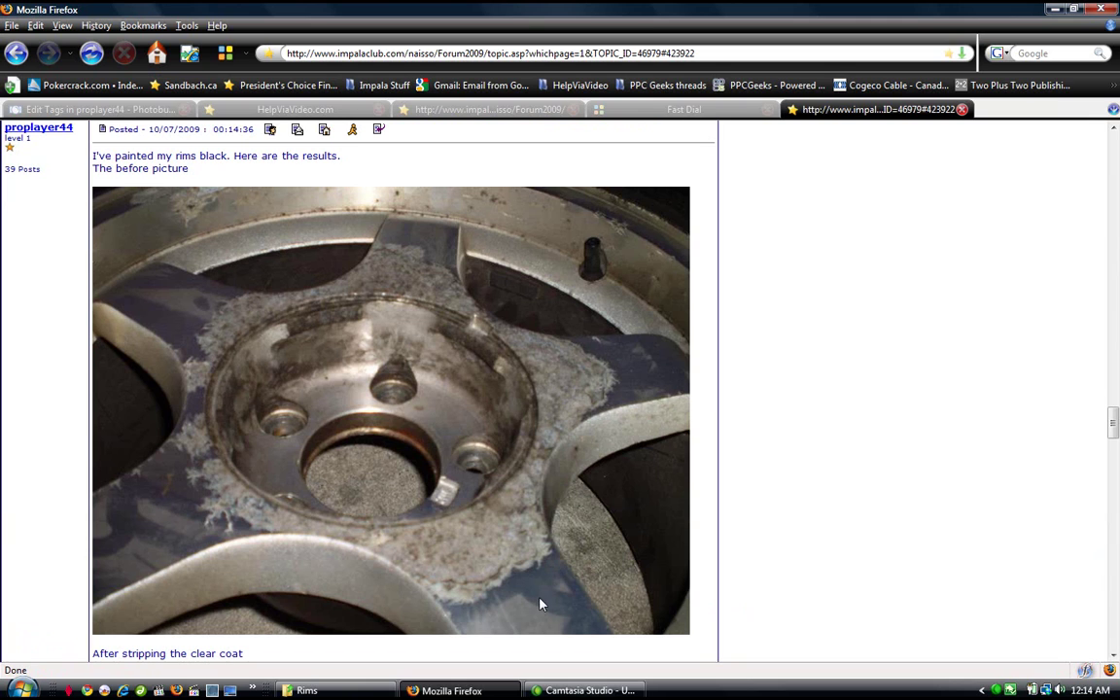
pyautogui.moveTo(1114, 420); pyautogui.dragTo(1114, 407)
pyautogui.scroll(-2, 894, 617)
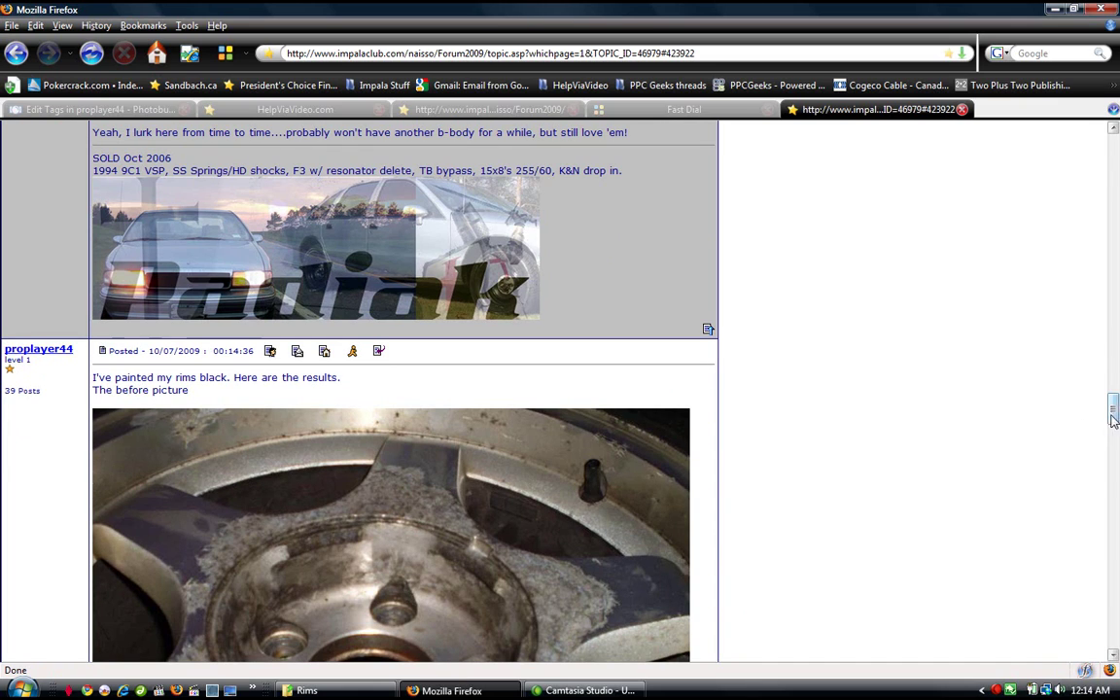
pyautogui.moveTo(1114, 409); pyautogui.dragTo(1116, 640)
pyautogui.scroll(20, 263, 160)
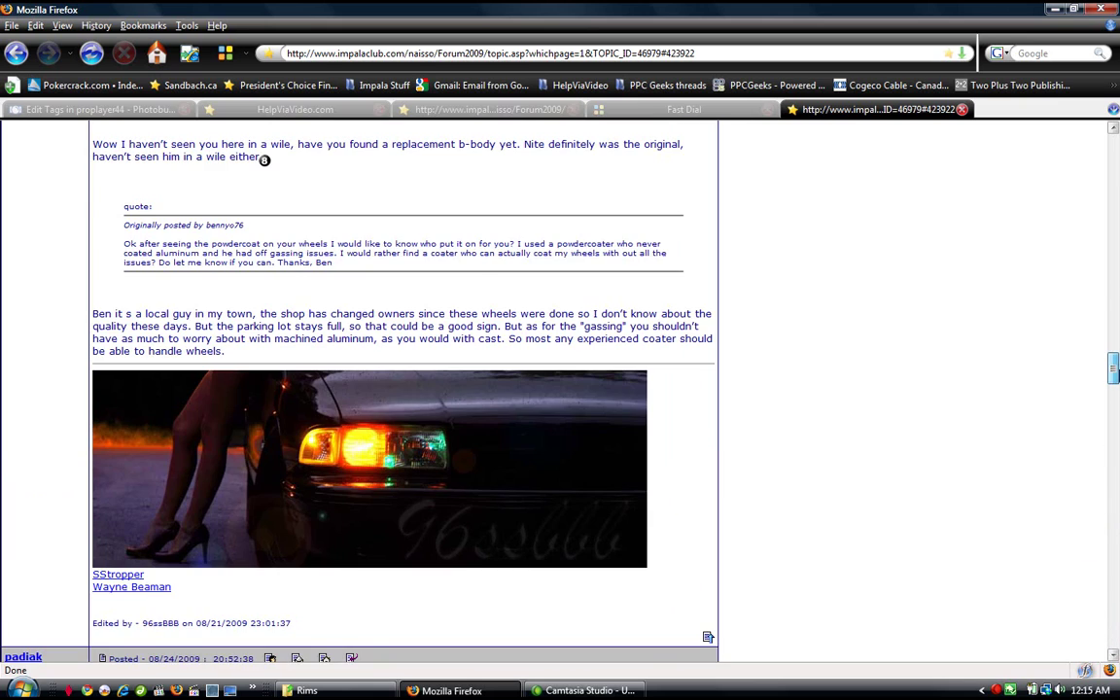
pyautogui.moveTo(1114, 375); pyautogui.dragTo(1115, 612)
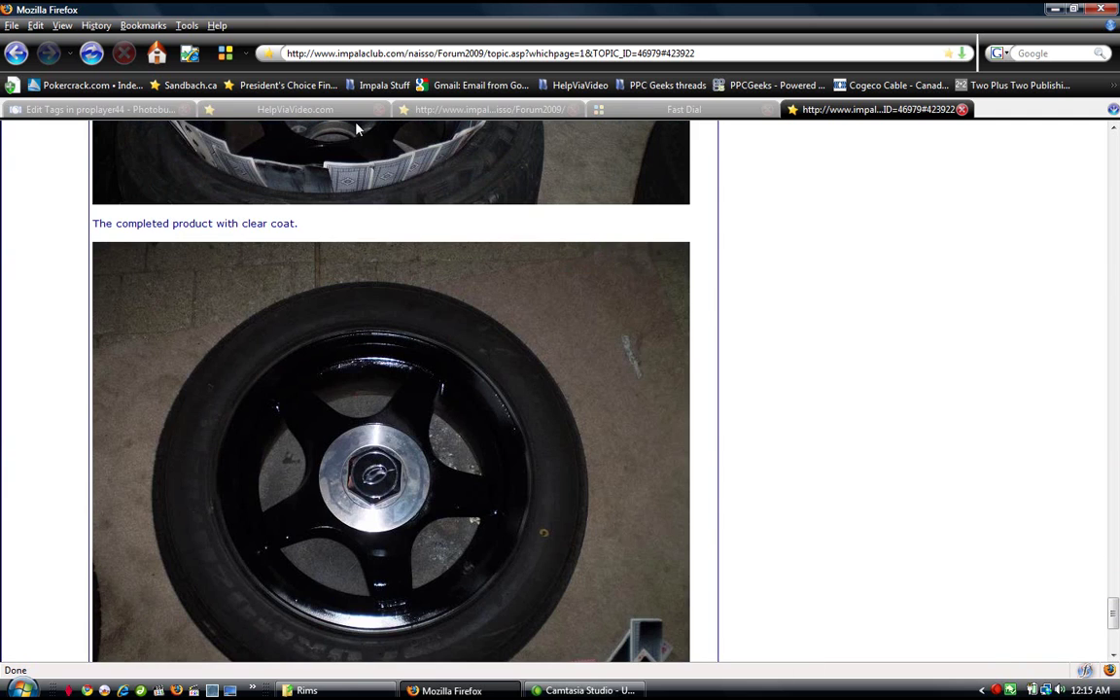
# Step: Switch back to the HelpViaVideo.com home page tab
pyautogui.click(291, 110)
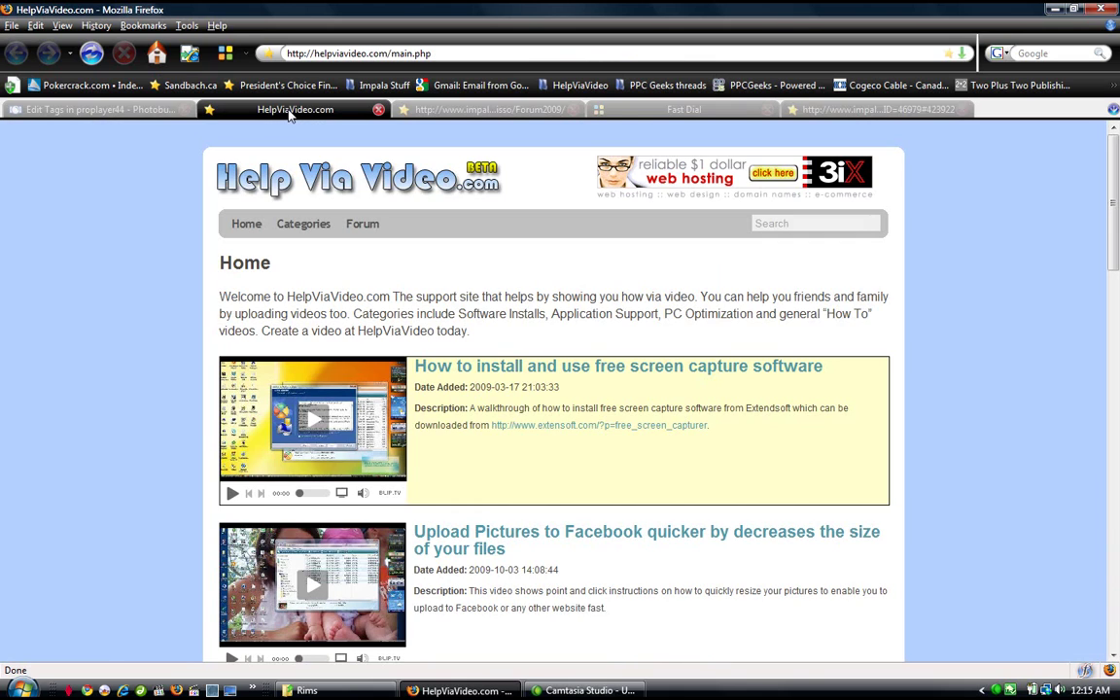